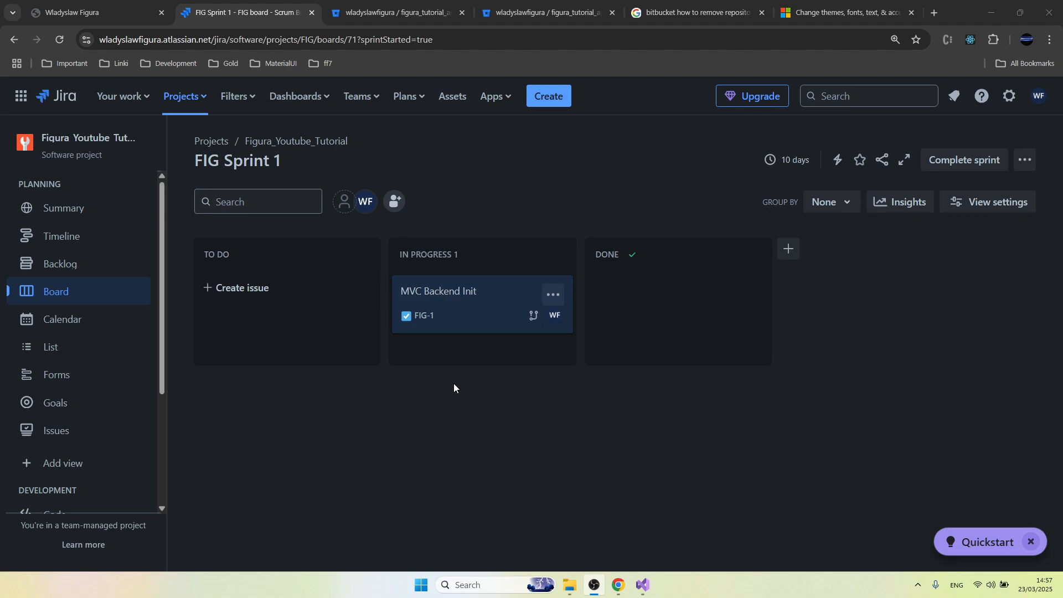
# Step: Start creating a pull request from the development details of the MVC Backend Init issue
pyautogui.click(444, 296)
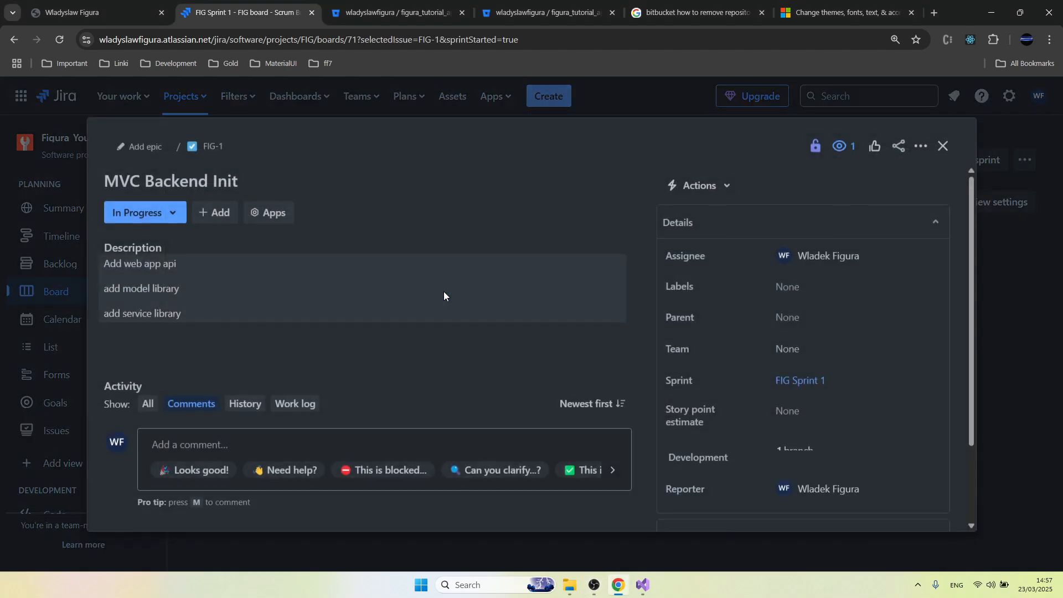
pyautogui.moveTo(973, 327); pyautogui.dragTo(986, 400)
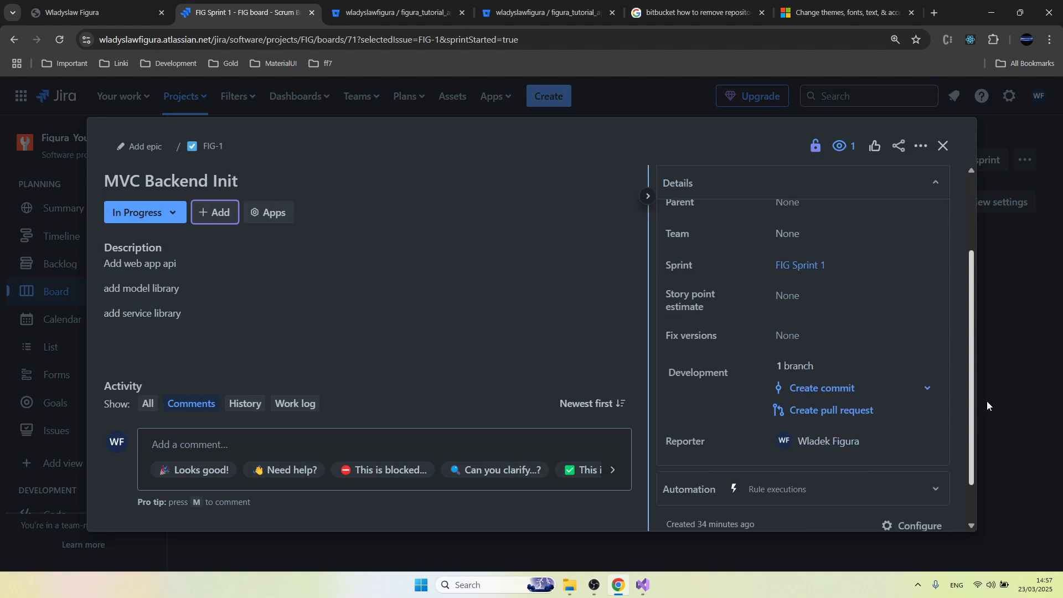
pyautogui.click(822, 411)
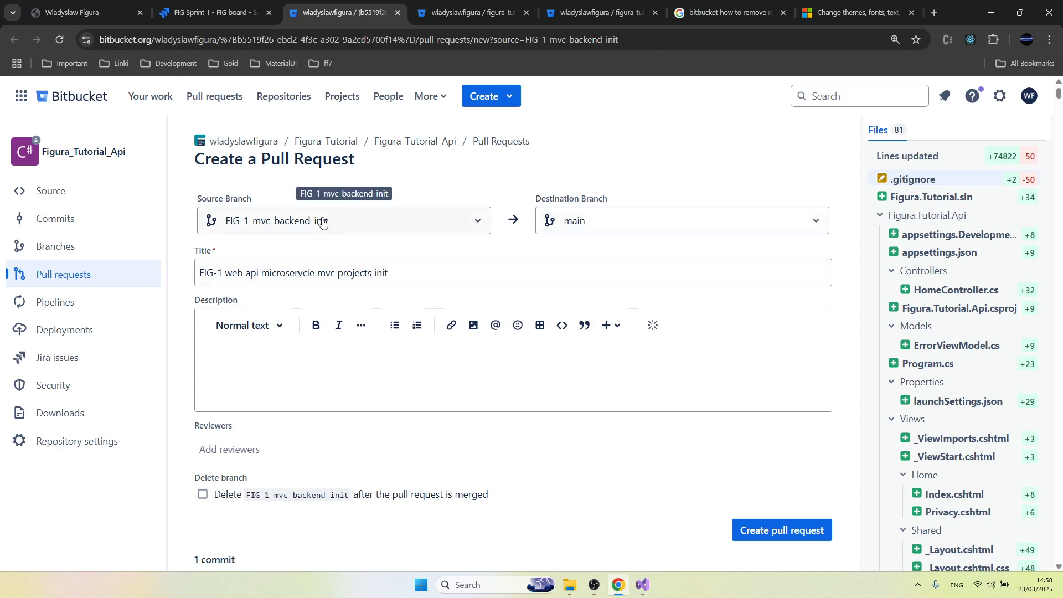
# Step: Keep main as the destination branch, leave reviewers empty, and enable deleting FIG-1-mvc-backend-init after the merge
pyautogui.click(630, 223)
pyautogui.click(629, 223)
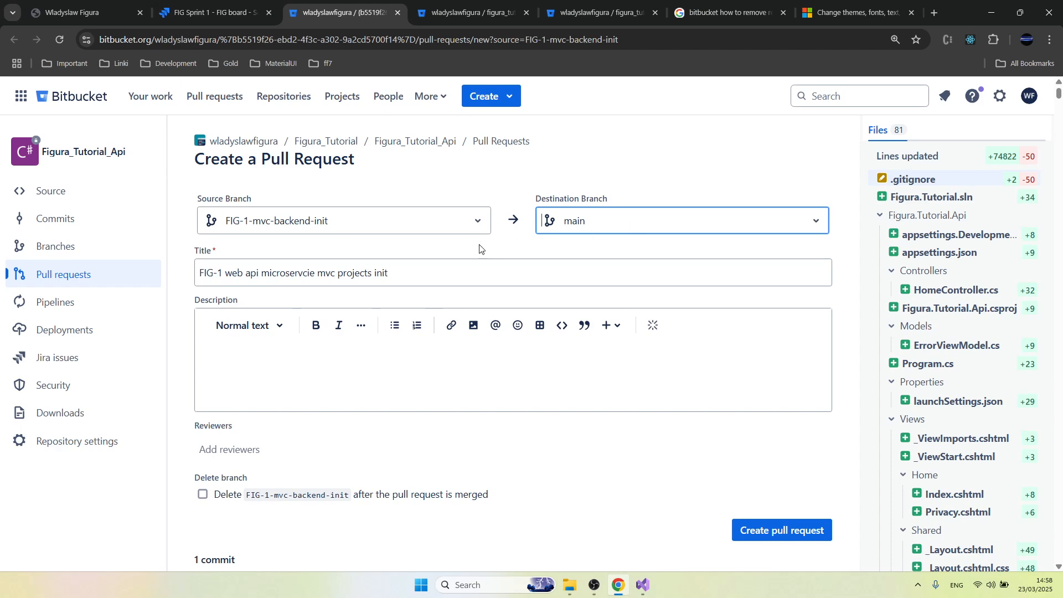
pyautogui.scroll(-5, 430, 239)
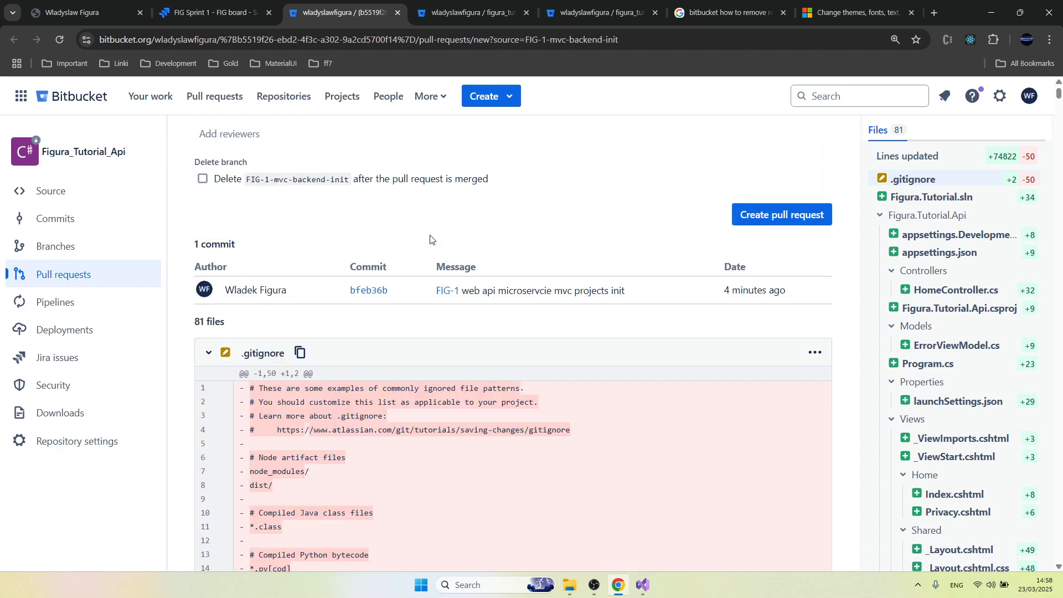
pyautogui.scroll(4, 430, 239)
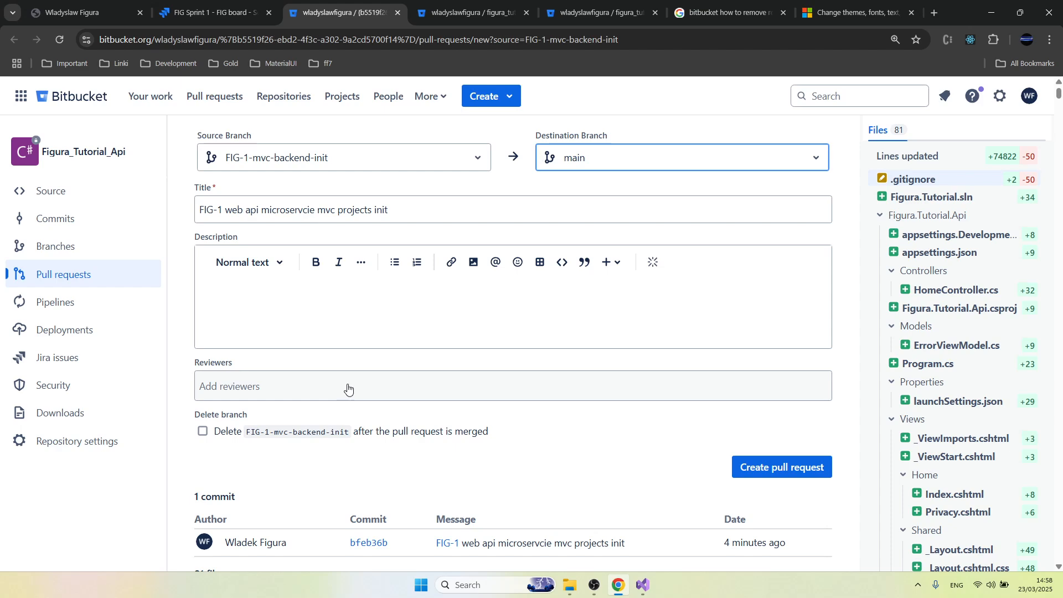
pyautogui.click(274, 391)
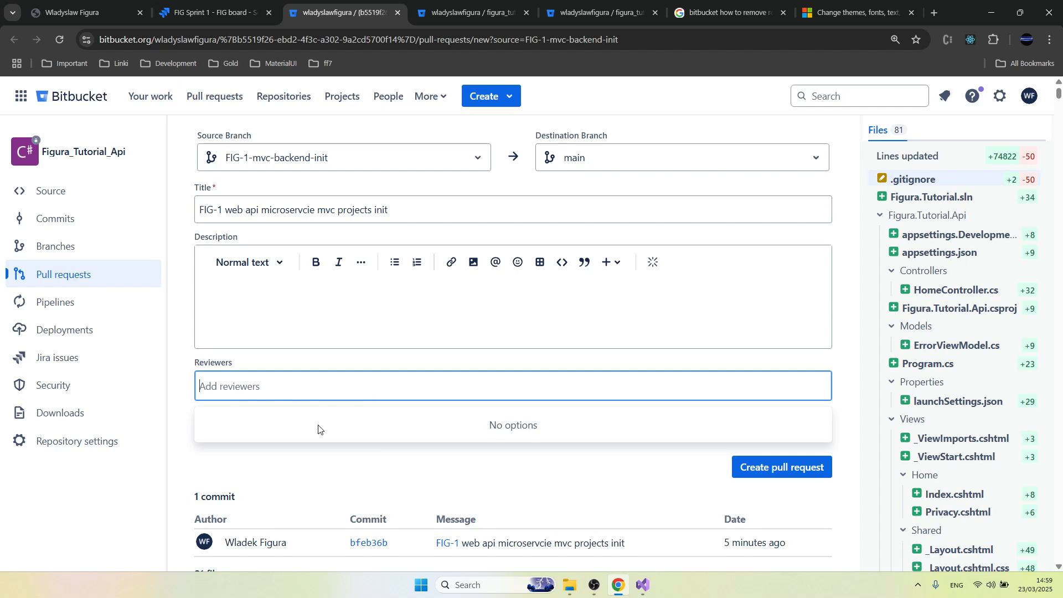
pyautogui.click(167, 407)
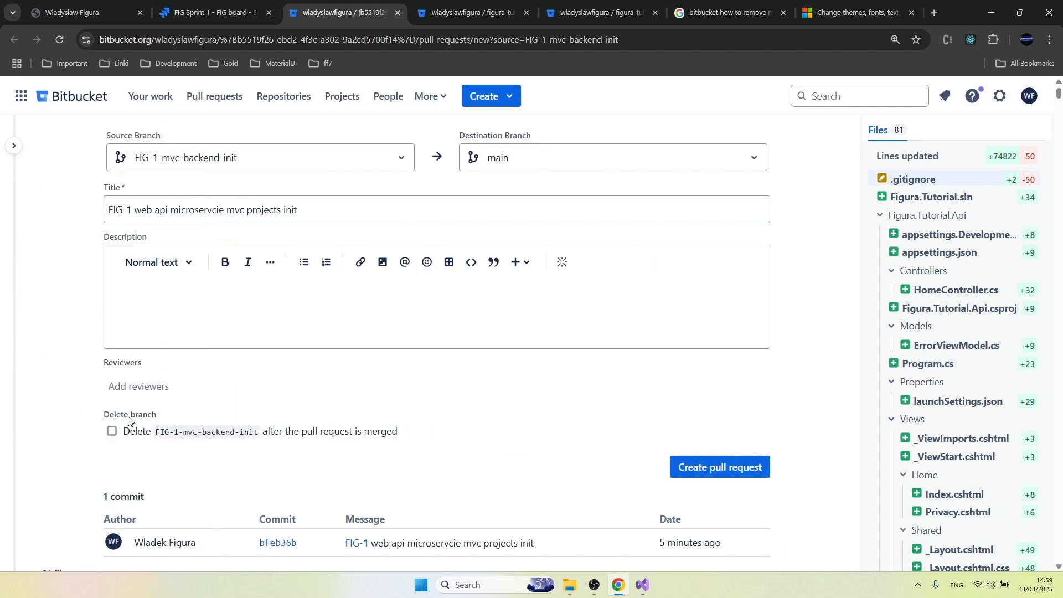
pyautogui.click(112, 435)
# Step: Review the commit and the .gitignore changes, and create the pull request from FIG-1-mvc-backend-init into main
pyautogui.scroll(-4, 408, 443)
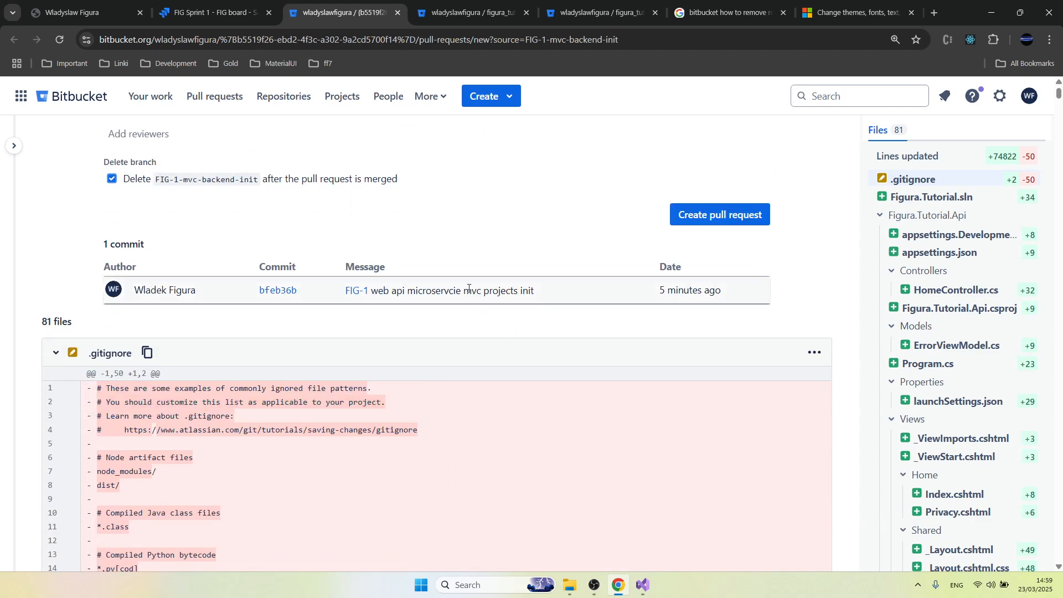
pyautogui.scroll(-10, 507, 440)
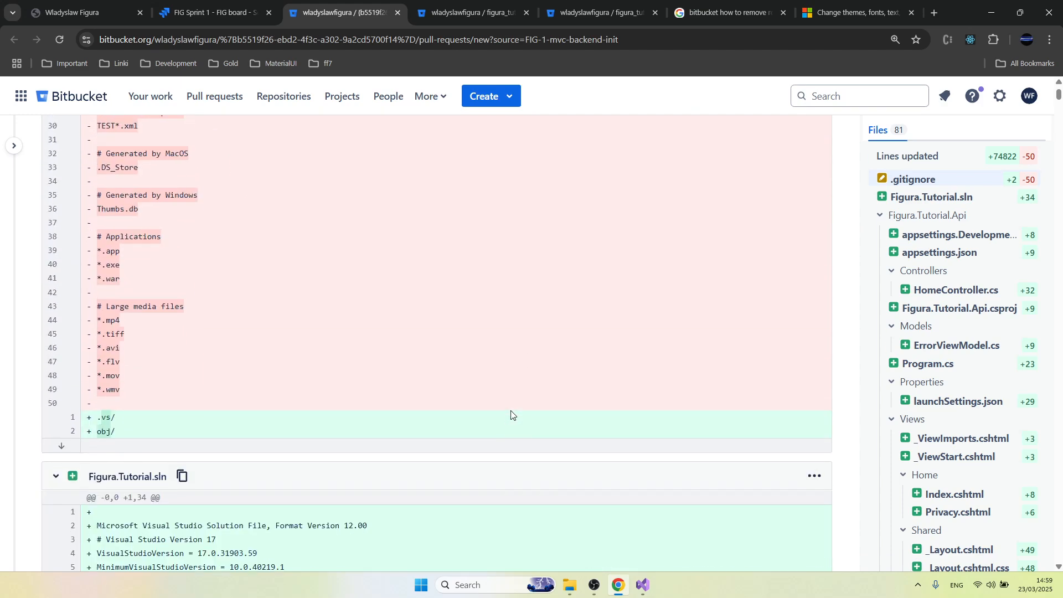
pyautogui.scroll(5, 510, 413)
pyautogui.scroll(10, 510, 415)
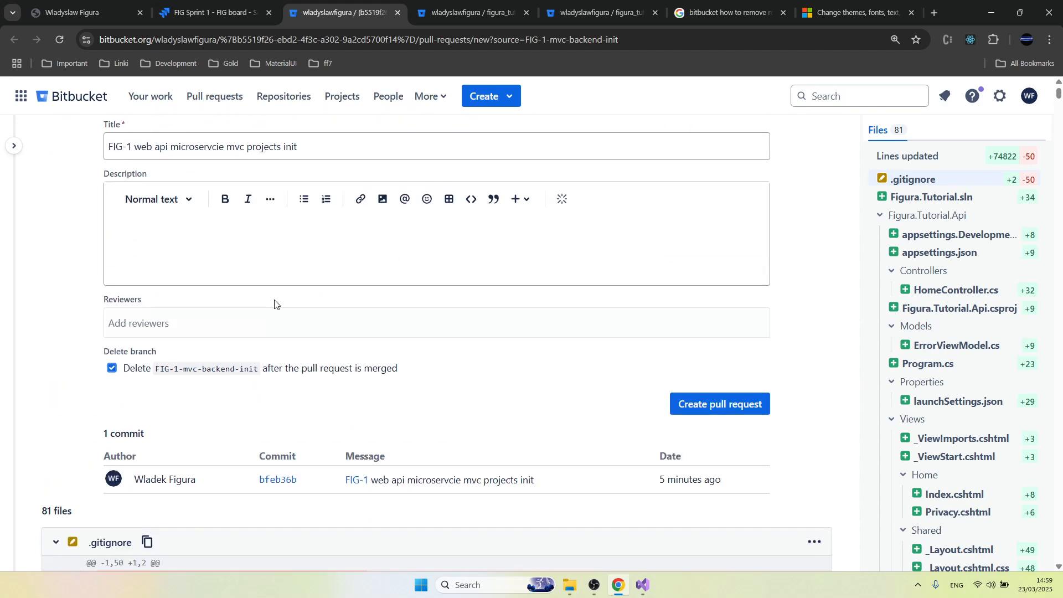
pyautogui.scroll(2, 515, 322)
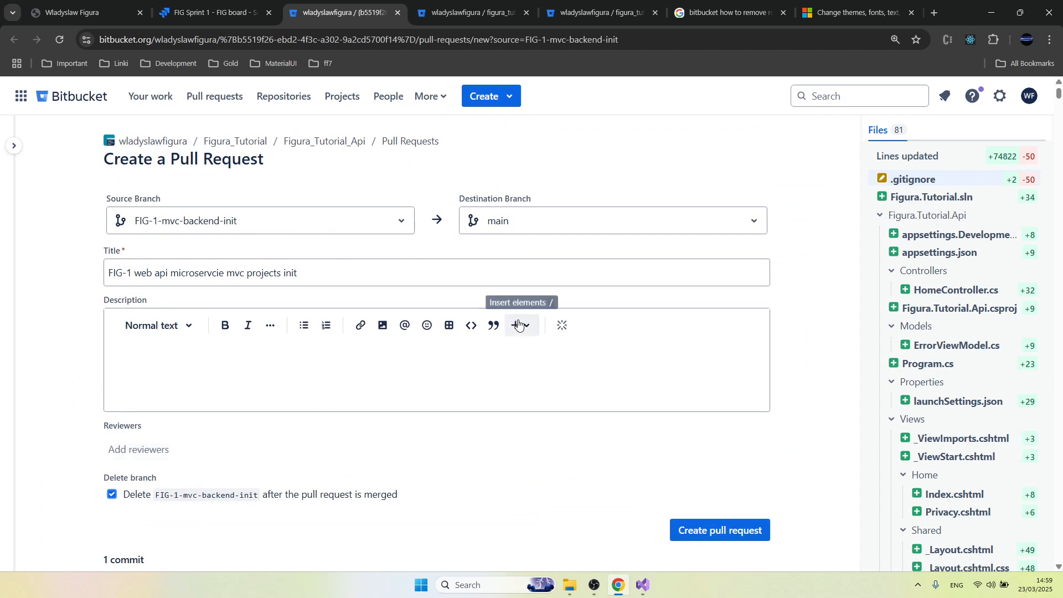
pyautogui.scroll(-5, 482, 293)
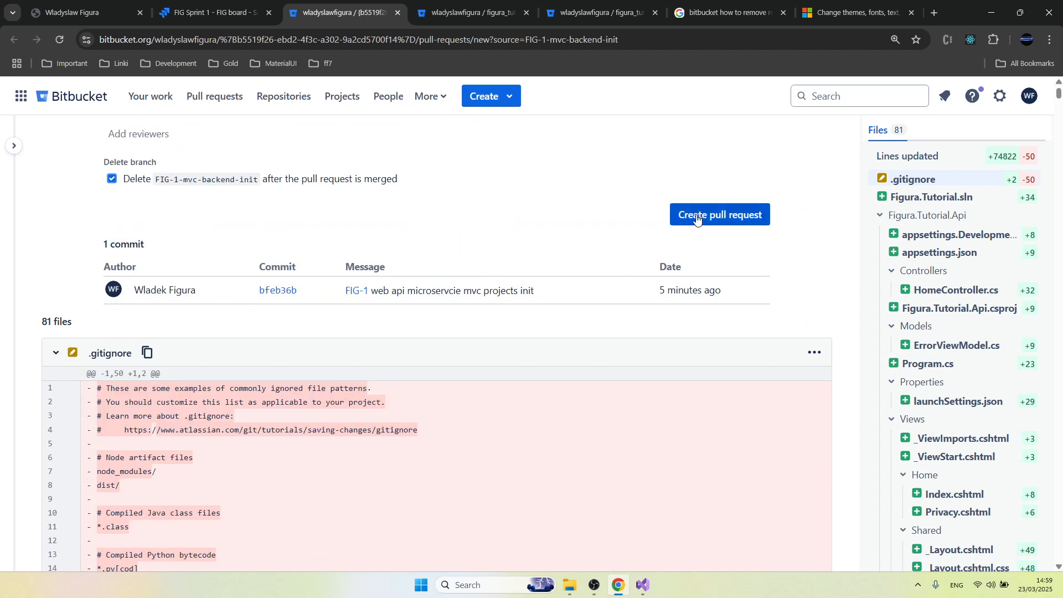
pyautogui.click(722, 214)
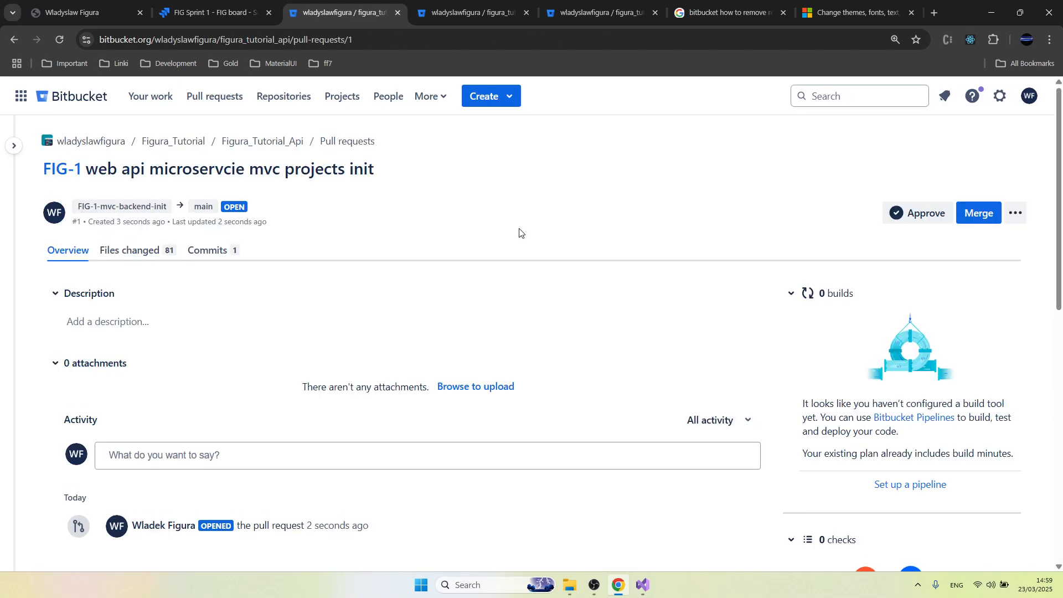
# Step: Switch to the Jira board and check the development details of the MVC Backend Init issue for the pull request
pyautogui.click(225, 17)
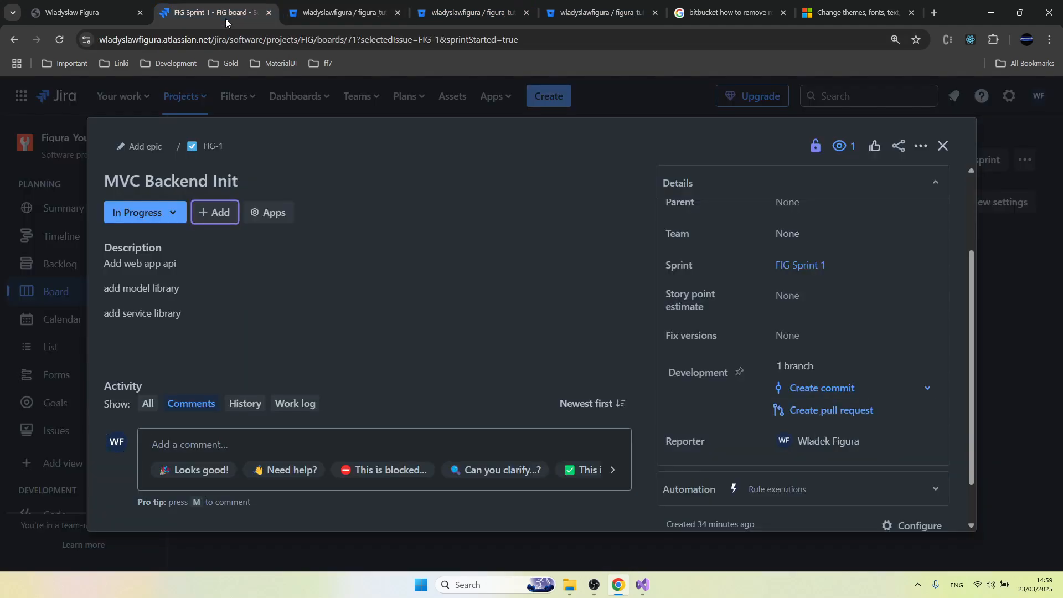
pyautogui.click(942, 146)
pyautogui.click(438, 293)
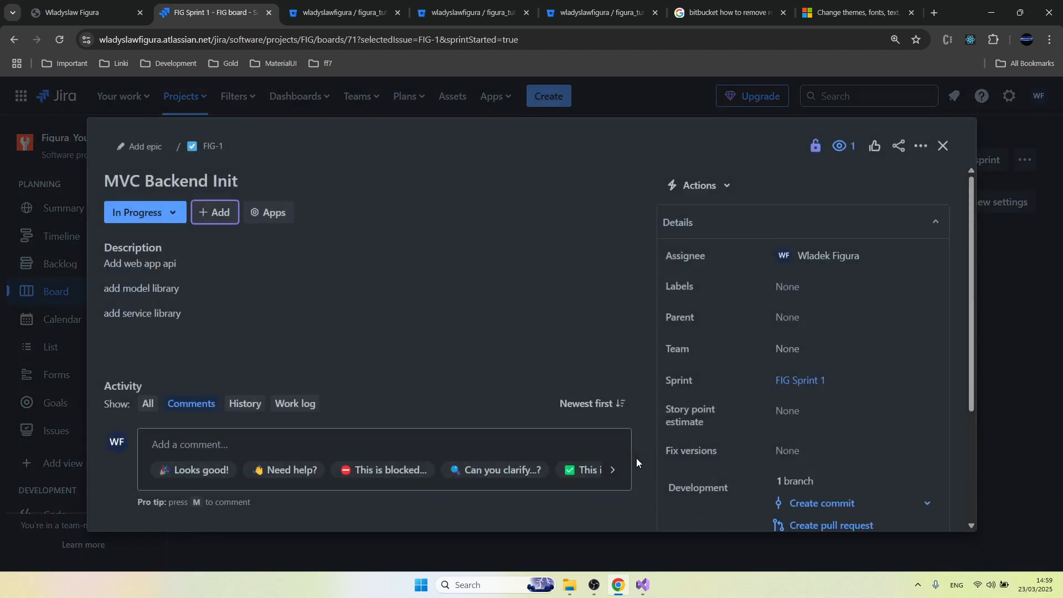
pyautogui.scroll(-3, 882, 398)
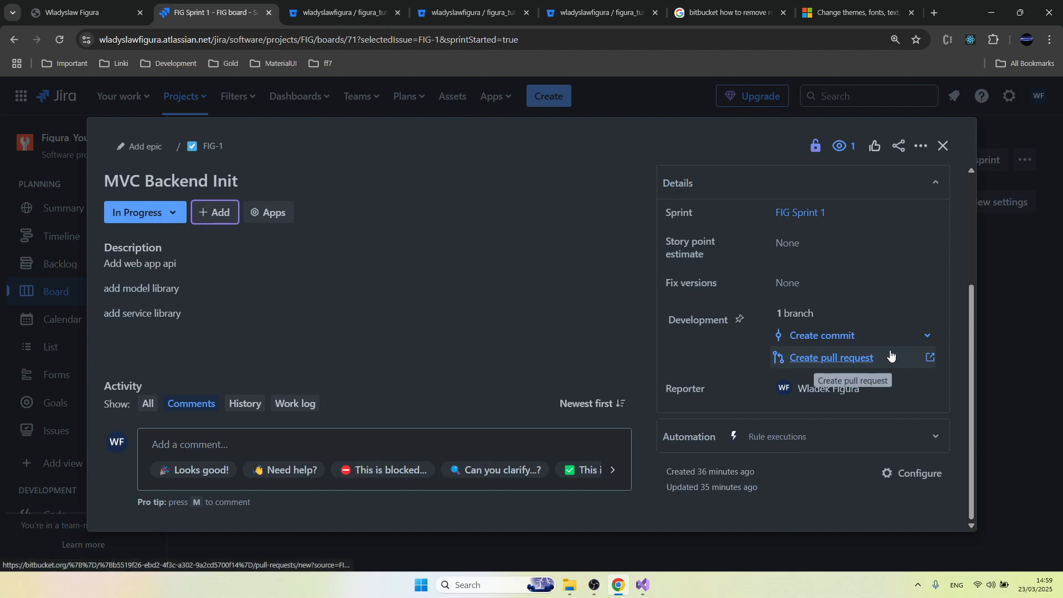
pyautogui.scroll(3, 889, 355)
pyautogui.scroll(-2, 889, 350)
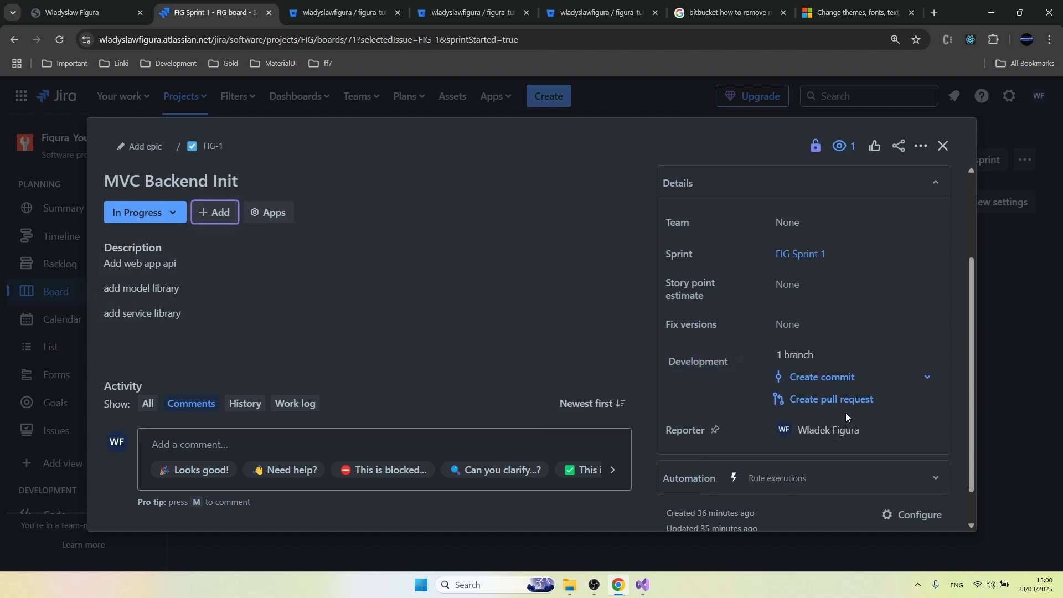
pyautogui.click(944, 145)
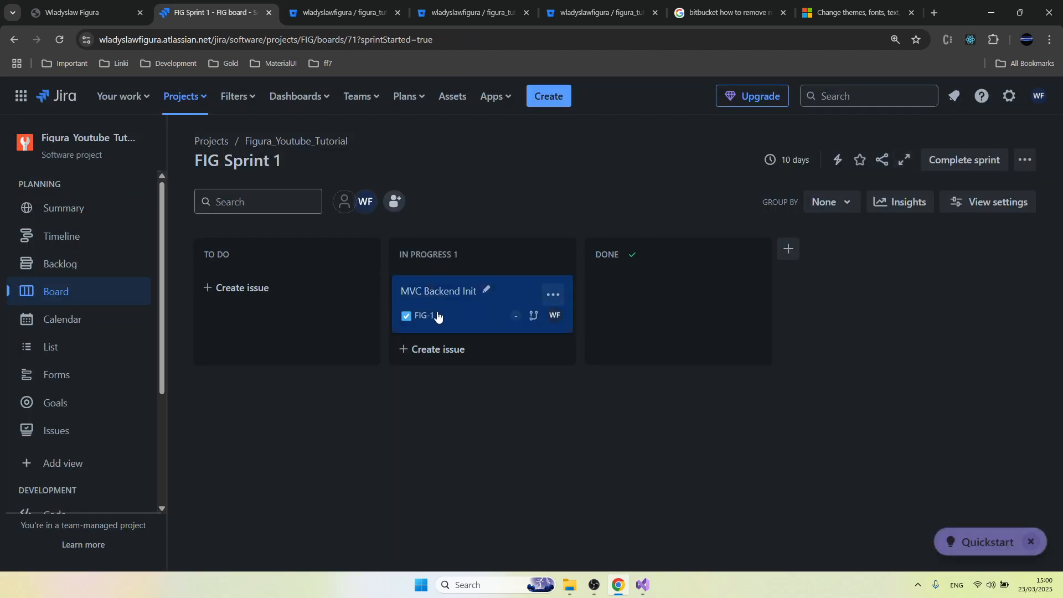
# Step: Reload the sprint board and view the pull request summary in the MVC Backend Init issue's development details
pyautogui.press('F5')
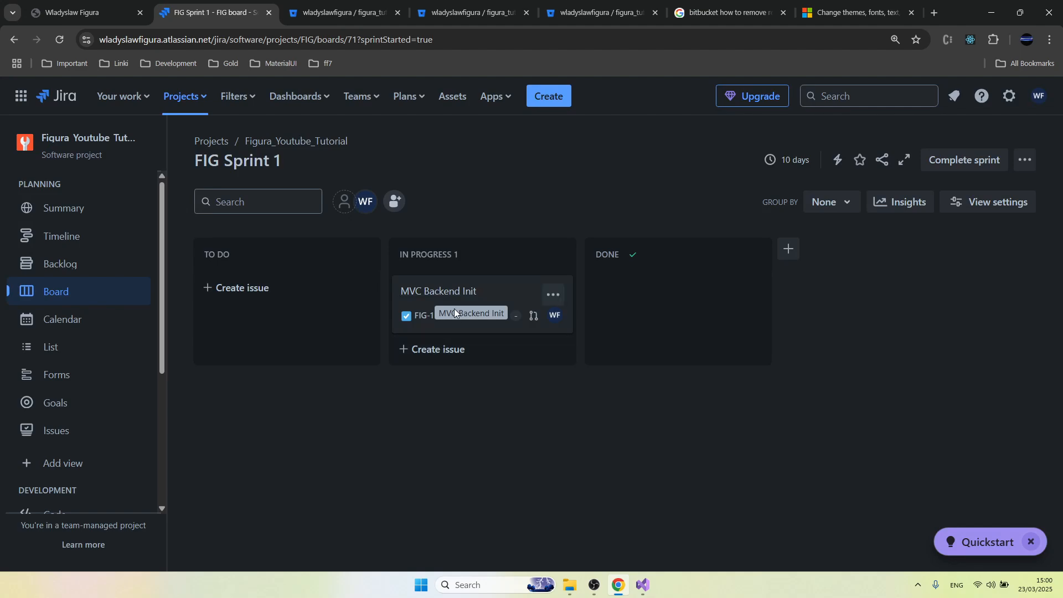
pyautogui.click(449, 285)
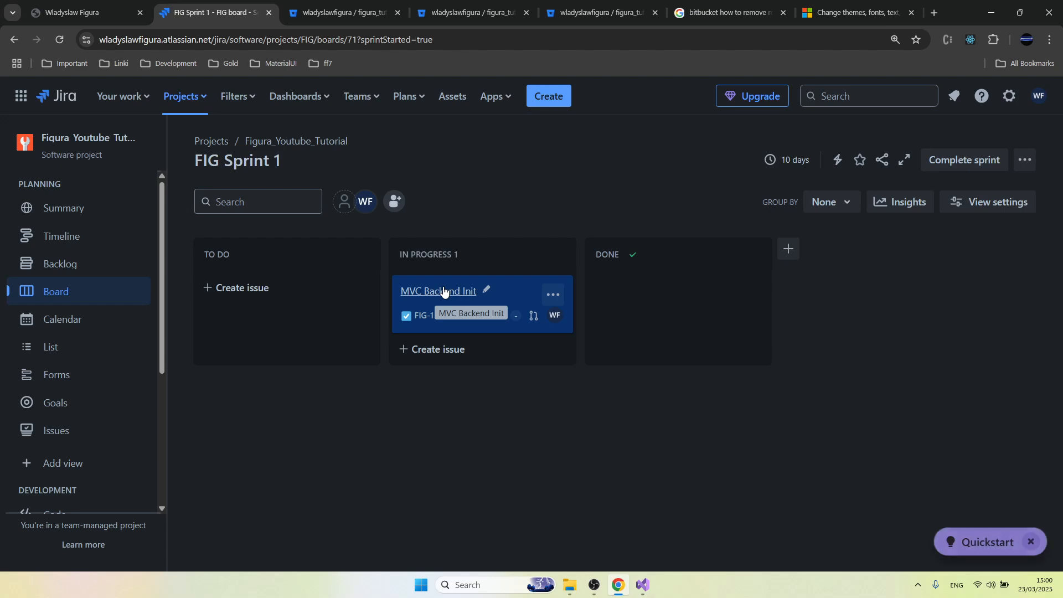
pyautogui.click(443, 289)
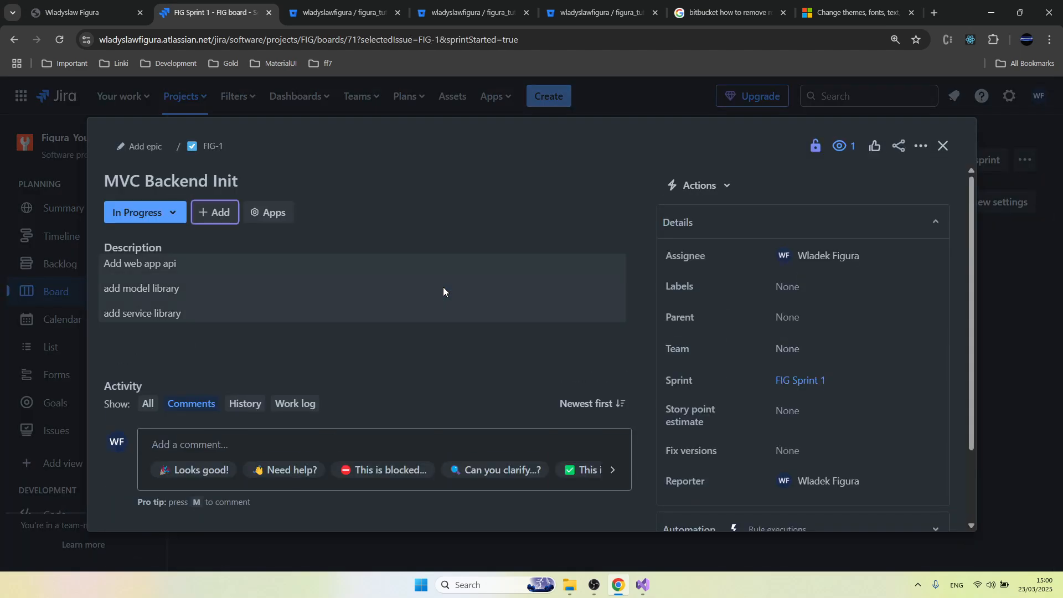
pyautogui.scroll(-3, 930, 413)
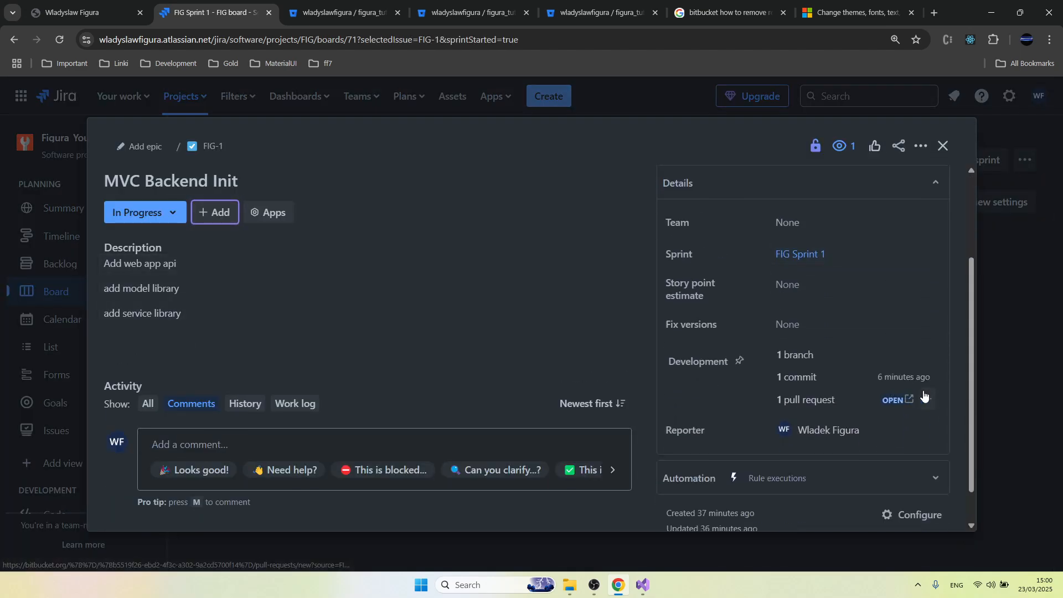
pyautogui.moveTo(808, 403)
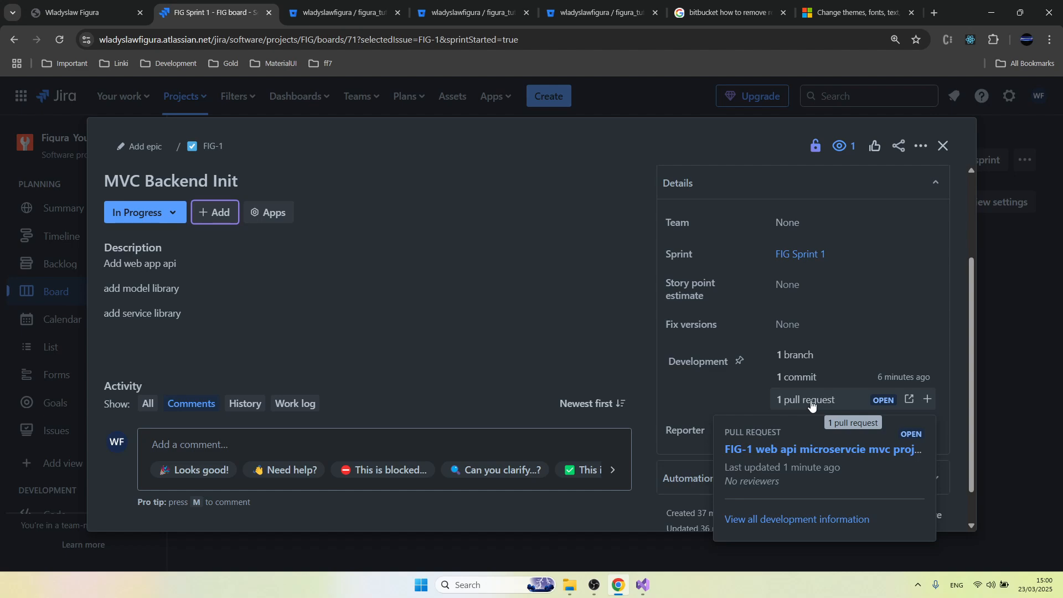
pyautogui.click(992, 257)
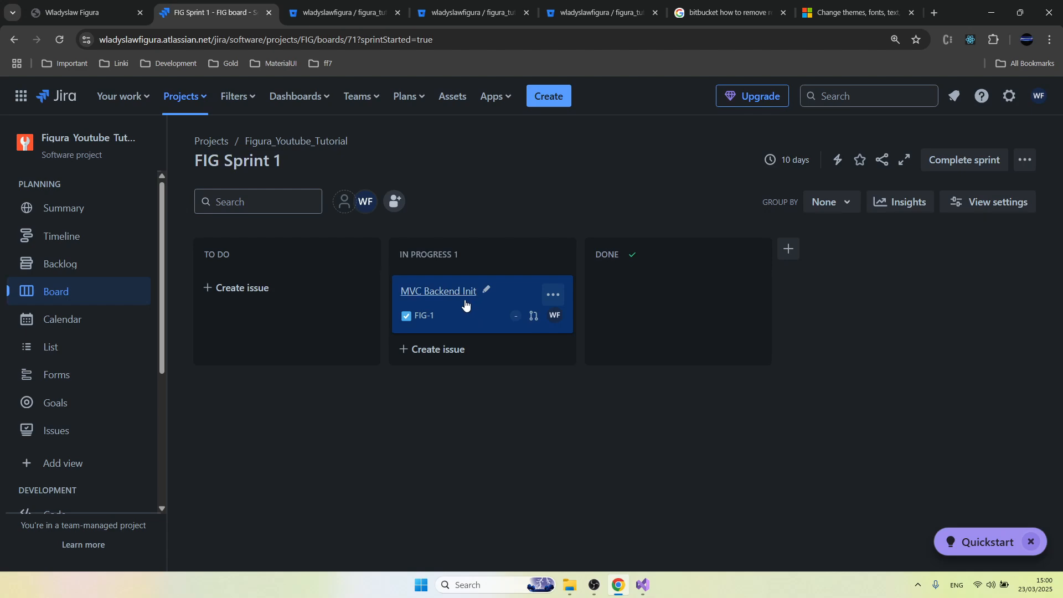
# Step: Look at the status options available for the MVC Backend Init issue without changing its status
pyautogui.click(448, 297)
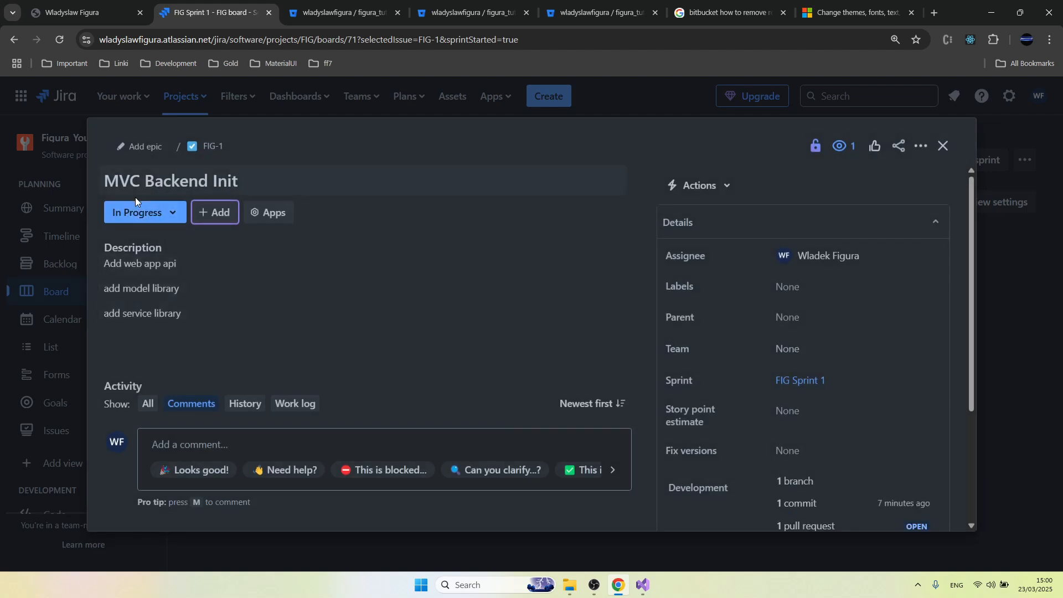
pyautogui.click(171, 213)
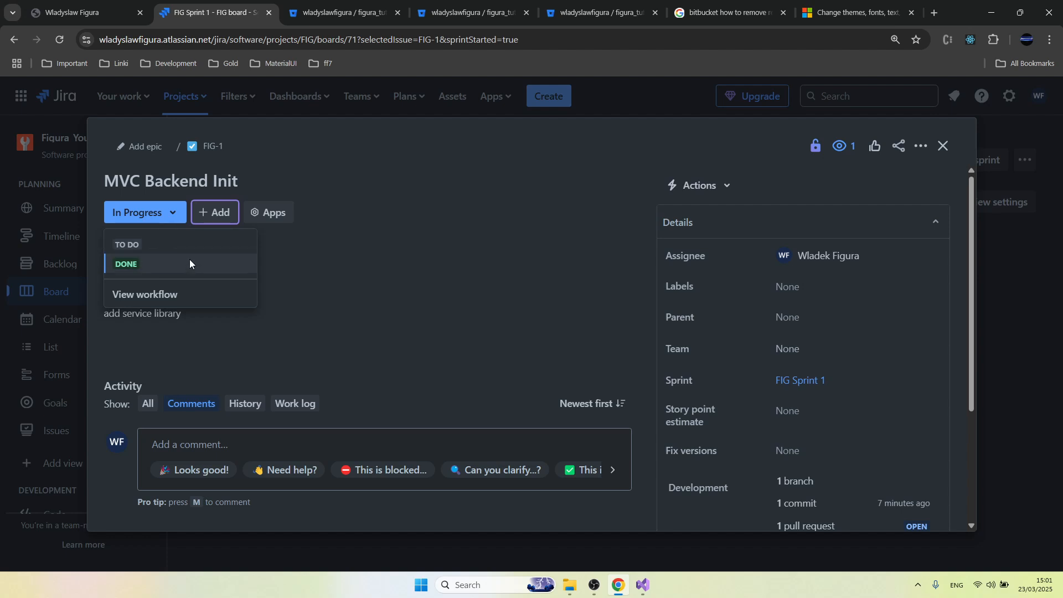
pyautogui.click(942, 147)
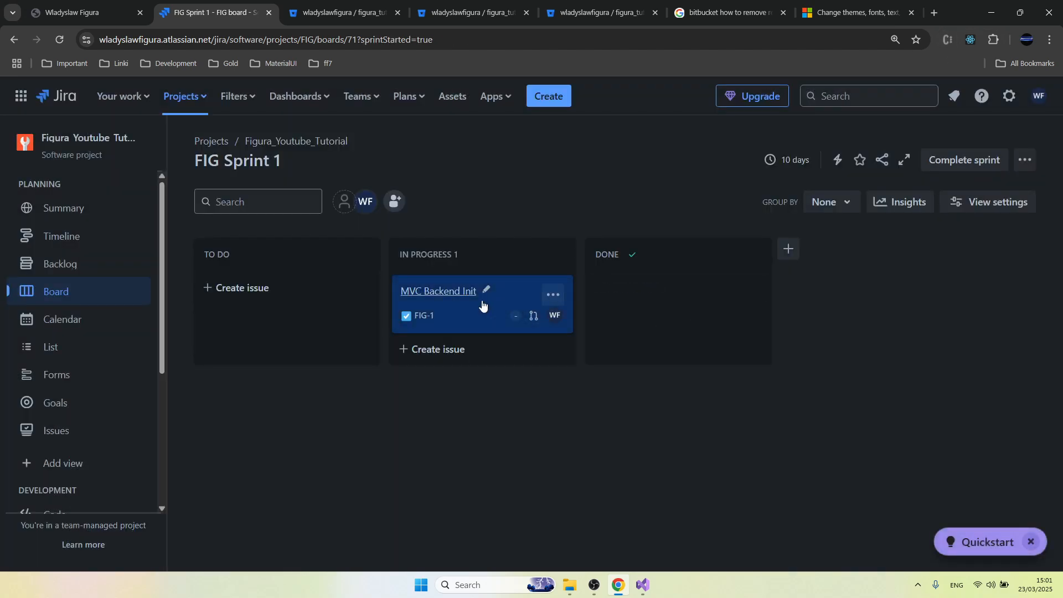
# Step: Set the assignee of the MVC Backend Init issue to Unassigned and return to the board
pyautogui.click(444, 299)
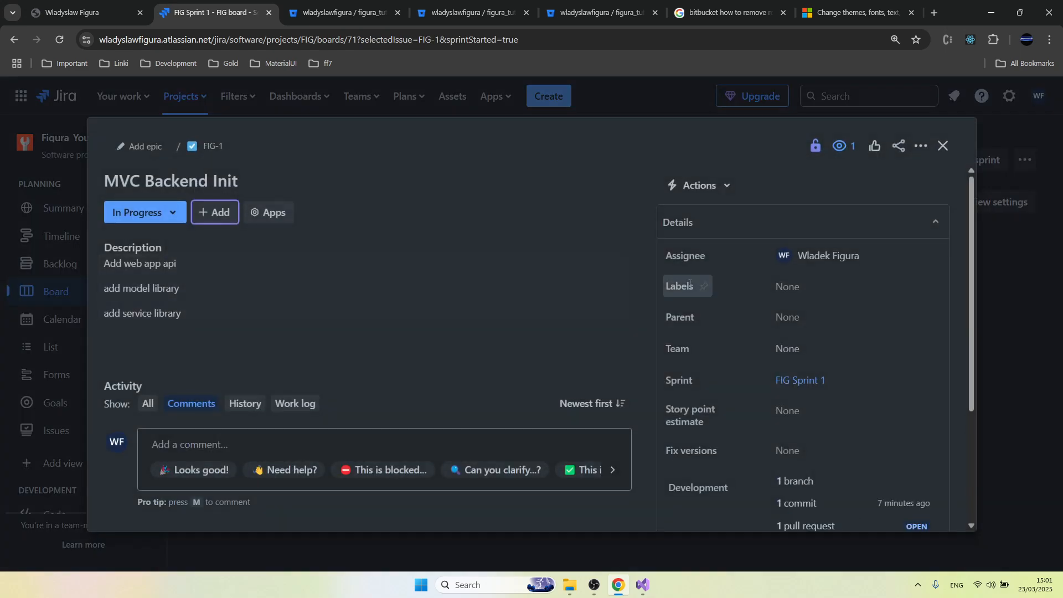
pyautogui.click(869, 261)
pyautogui.click(847, 294)
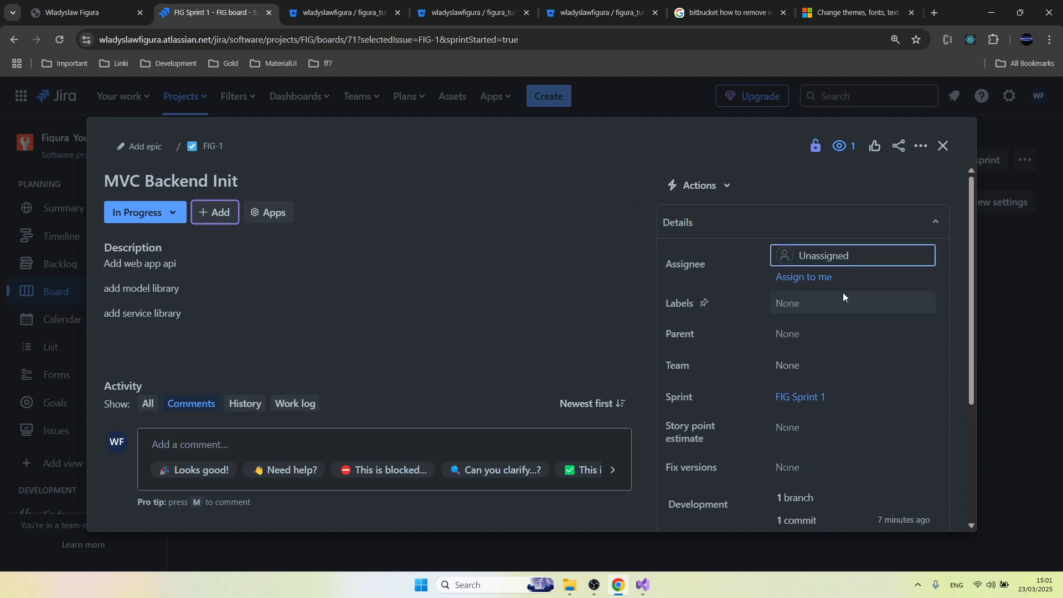
pyautogui.click(943, 147)
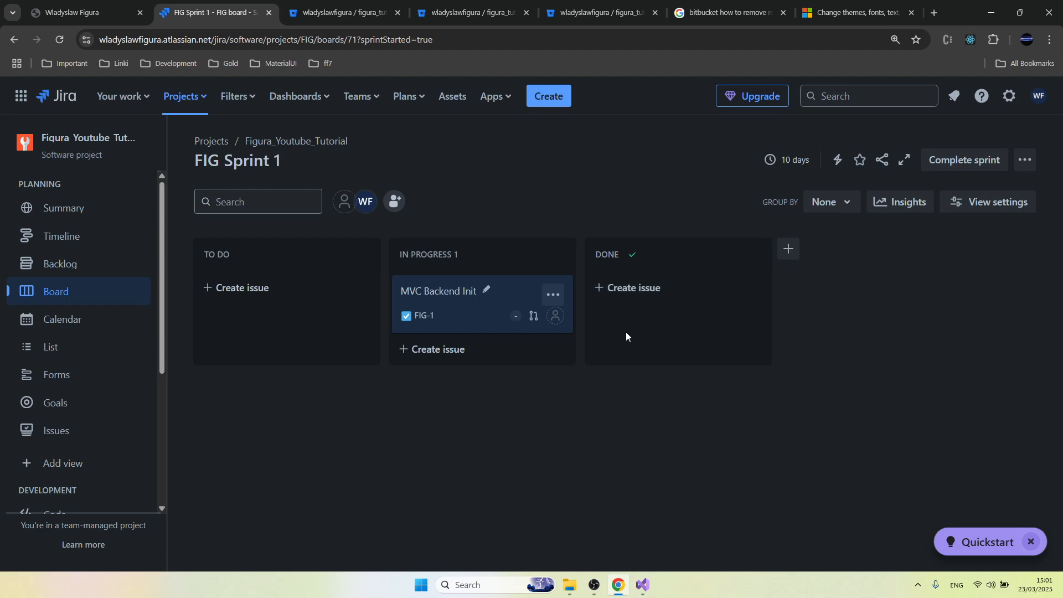
# Step: Open the pull request linked in the MVC Backend Init issue's development information in Bitbucket and look over its overview
pyautogui.click(453, 292)
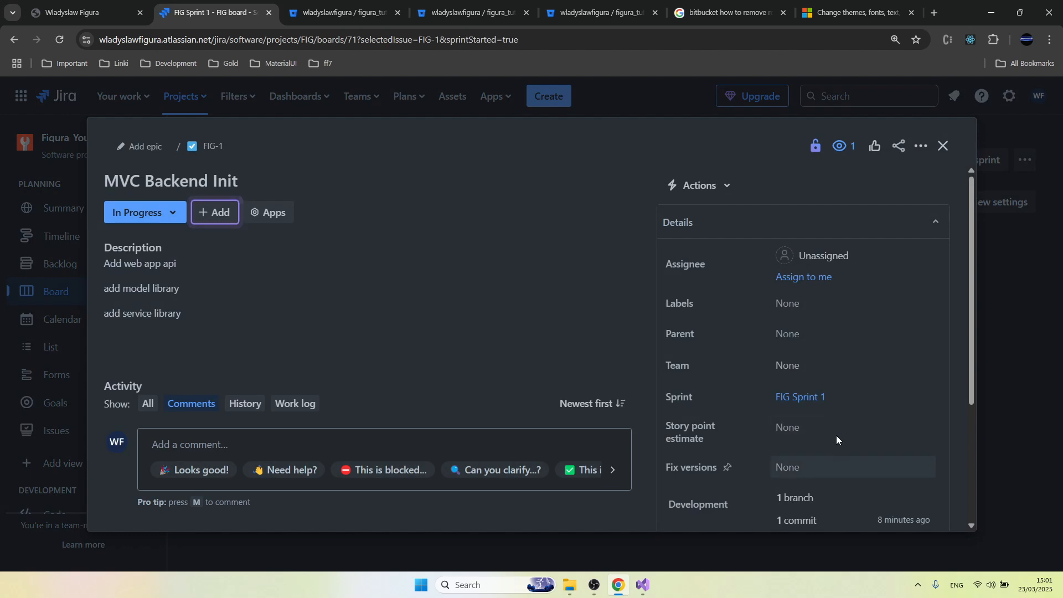
pyautogui.scroll(-3, 836, 435)
pyautogui.click(801, 361)
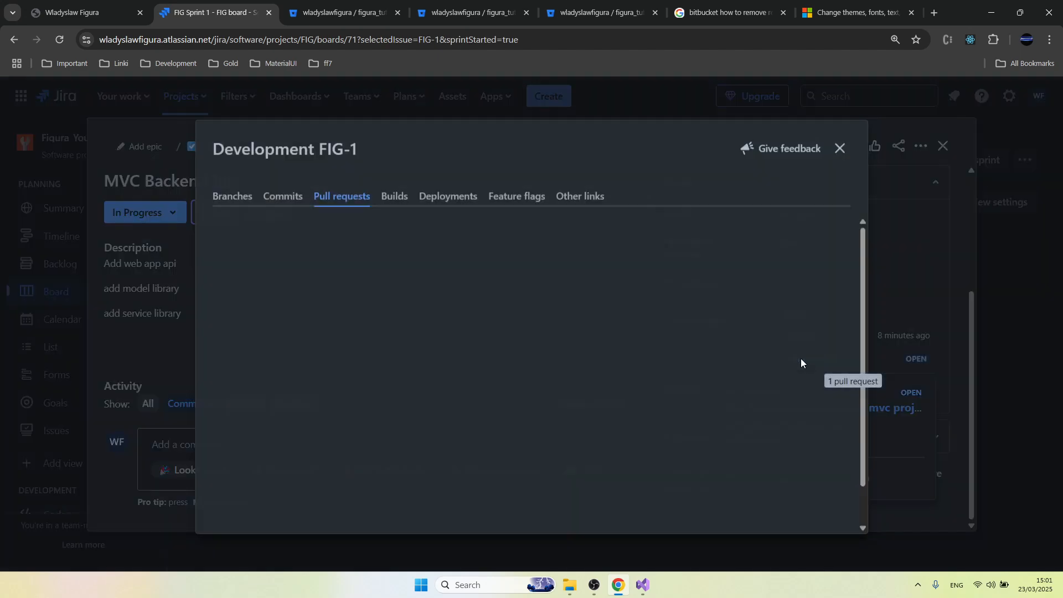
pyautogui.click(445, 290)
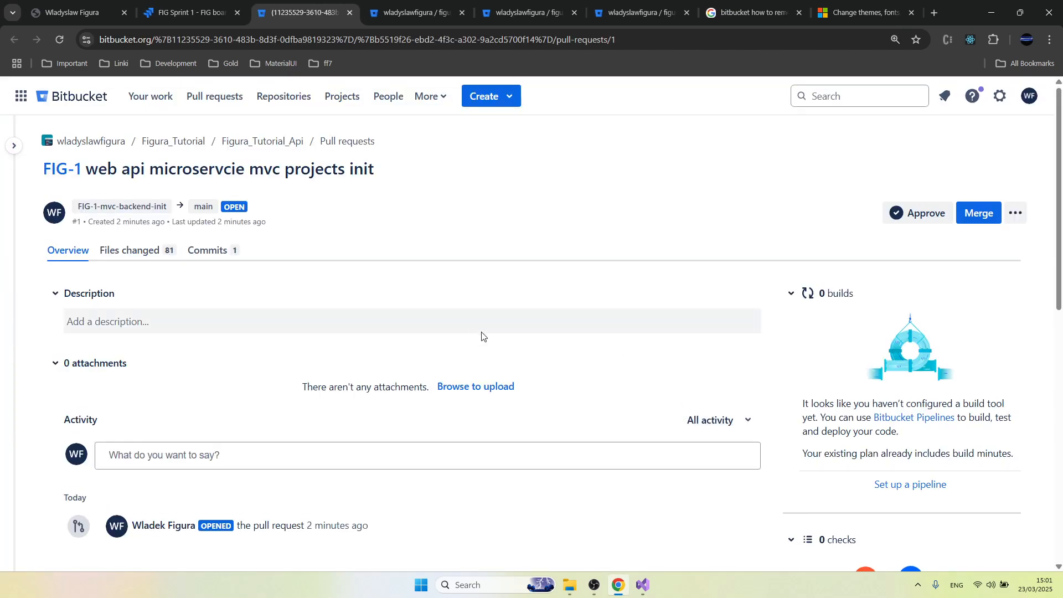
pyautogui.scroll(-3, 499, 325)
pyautogui.scroll(3, 498, 325)
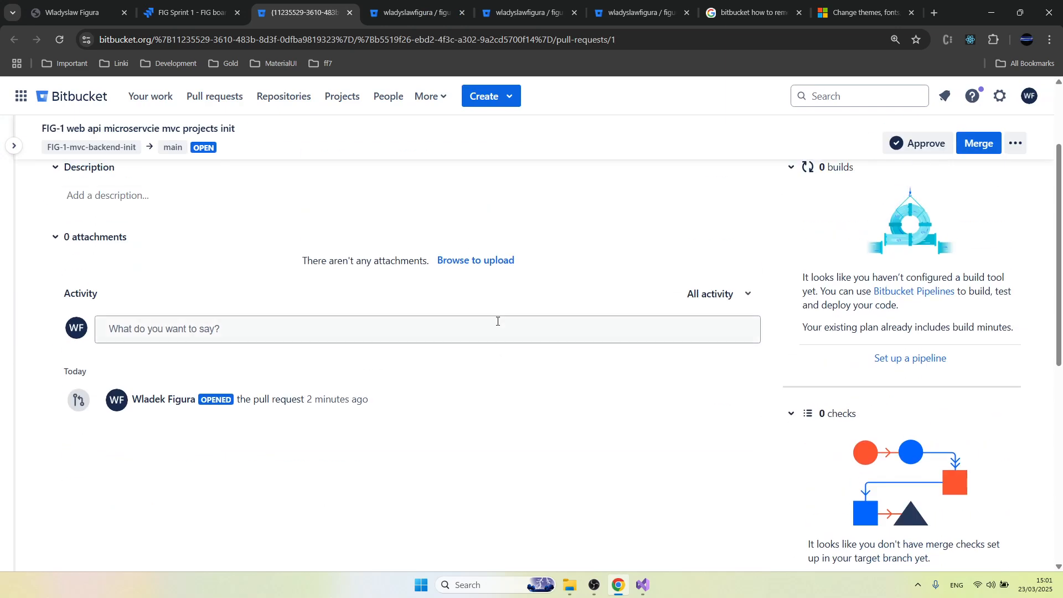
# Step: Approve the FIG-1 pull request in Bitbucket and return to the FIG Sprint 1 board in Jira
pyautogui.click(915, 215)
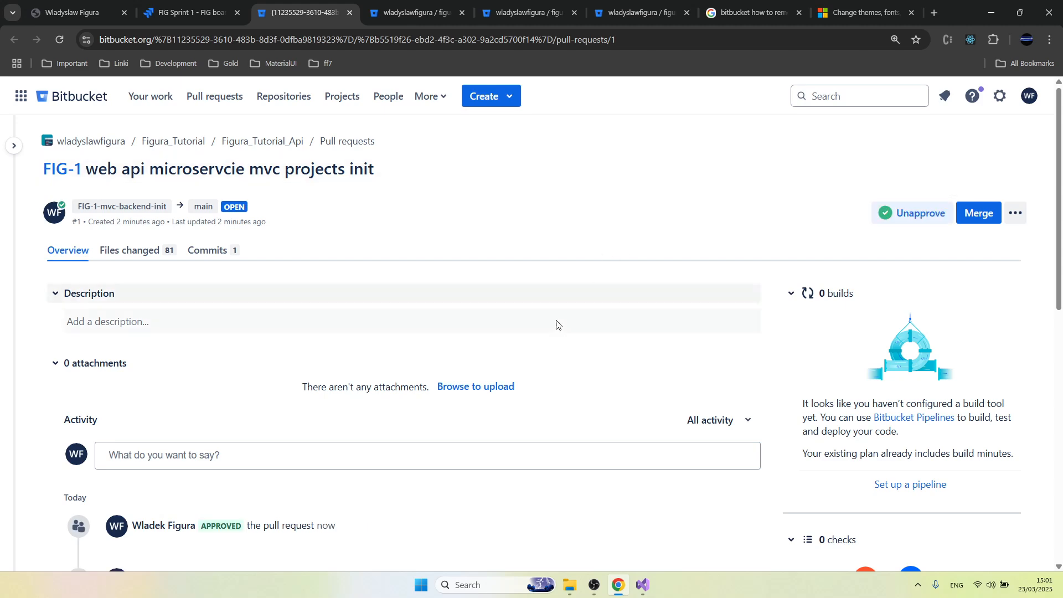
pyautogui.click(191, 12)
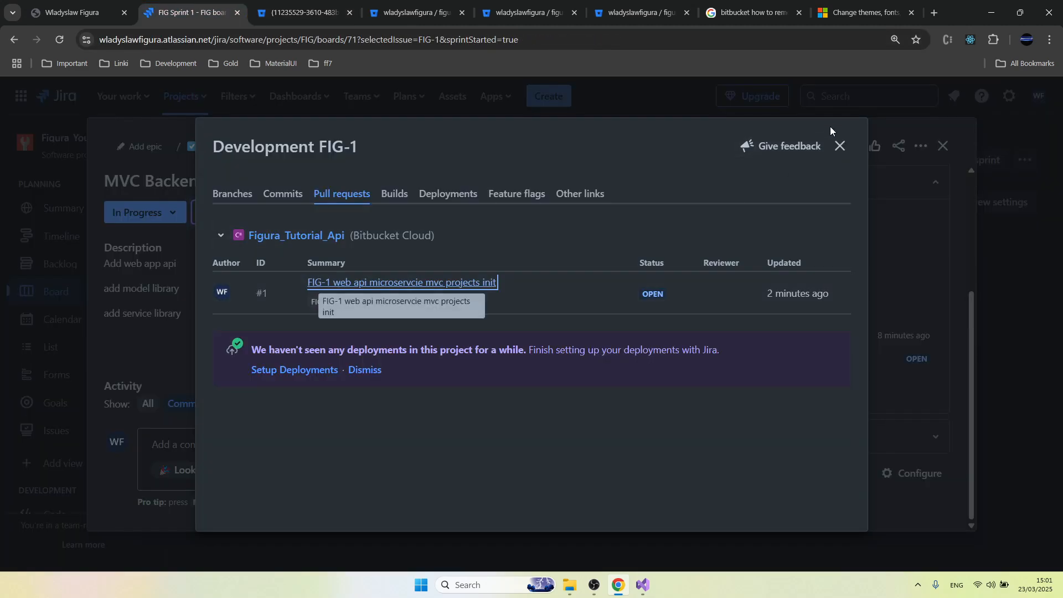
pyautogui.click(838, 146)
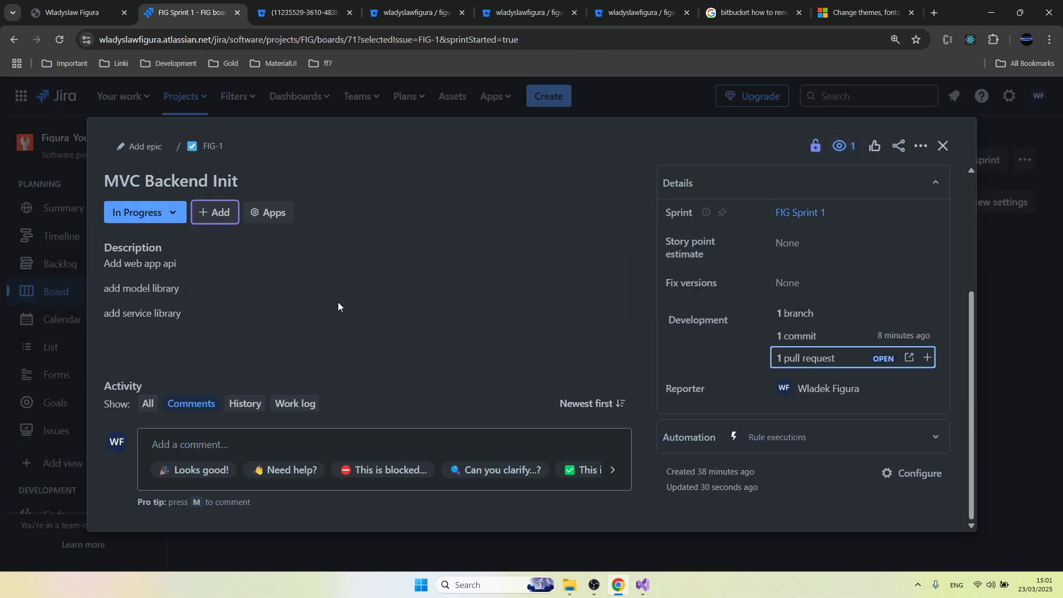
pyautogui.click(942, 145)
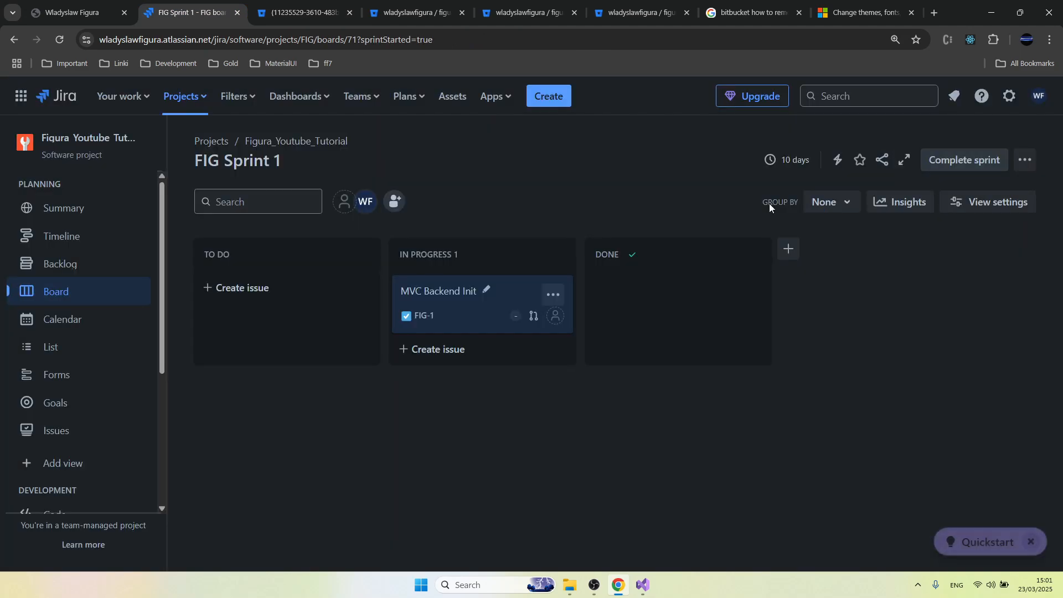
# Step: Look through the MVC Backend Init issue's details and its development information, and return to the board
pyautogui.click(435, 294)
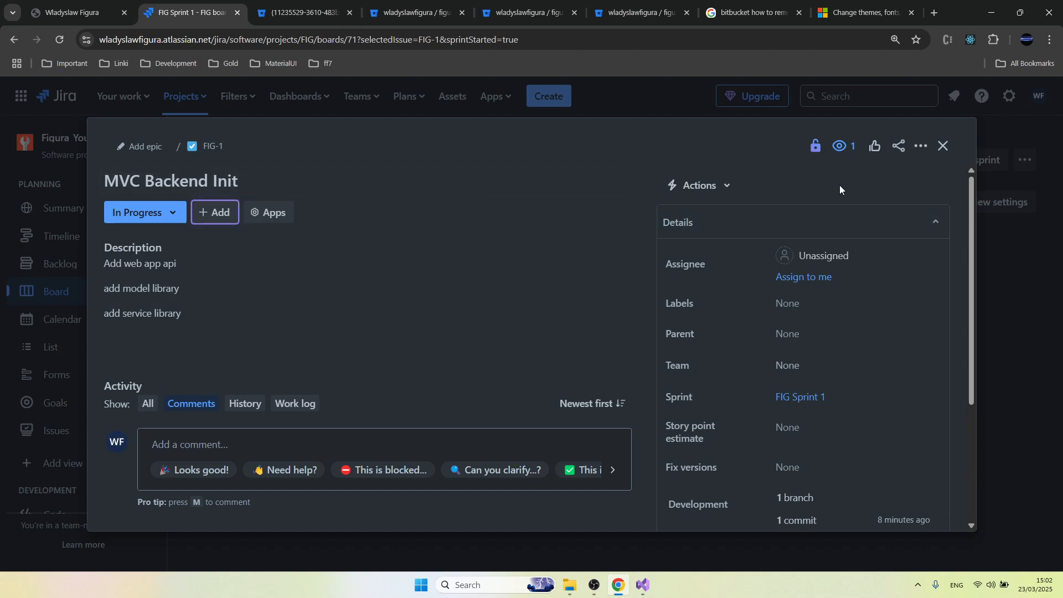
pyautogui.click(942, 145)
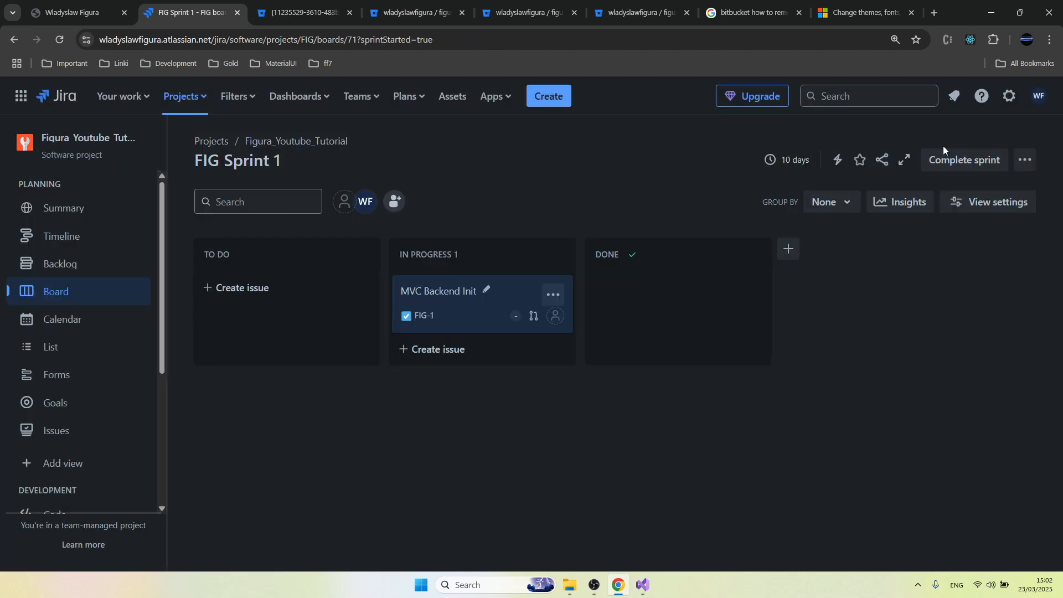
pyautogui.click(448, 290)
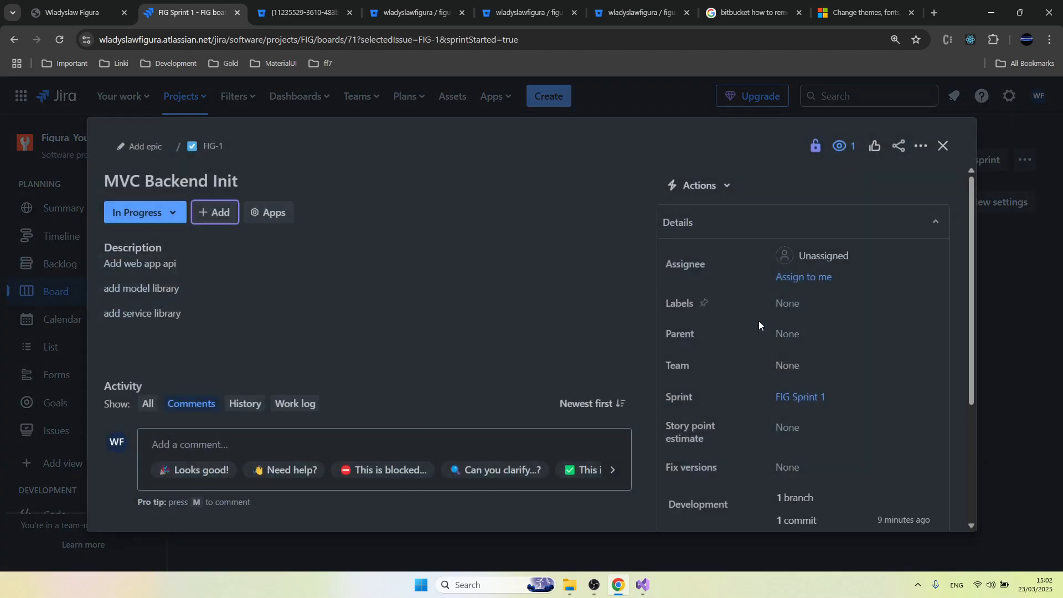
pyautogui.scroll(-3, 775, 332)
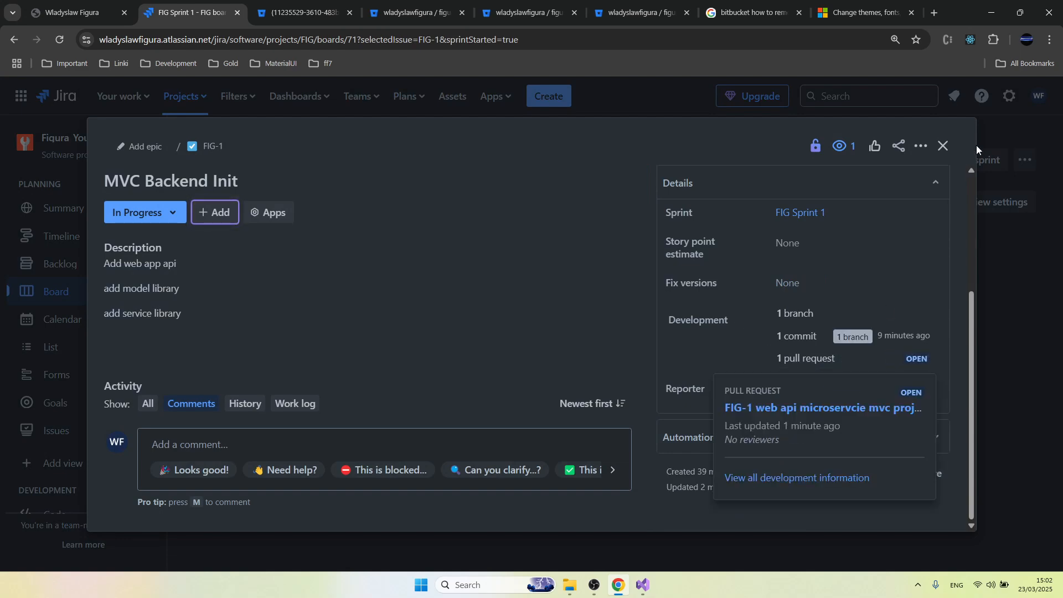
pyautogui.click(943, 146)
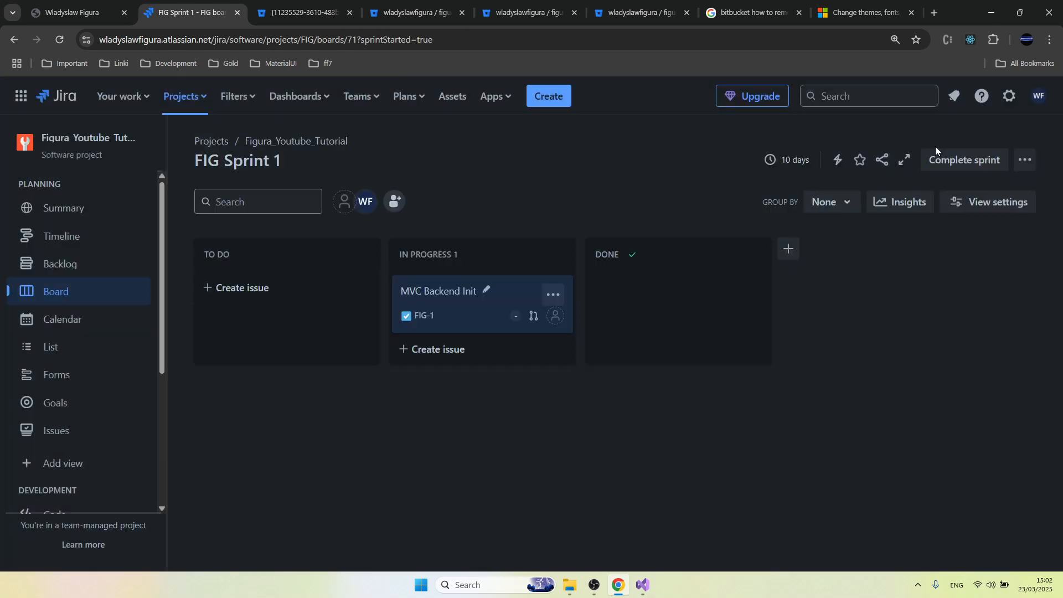
# Step: Reload the sprint board and open the pull request in Bitbucket from the MVC Backend Init issue's development details
pyautogui.press('F5')
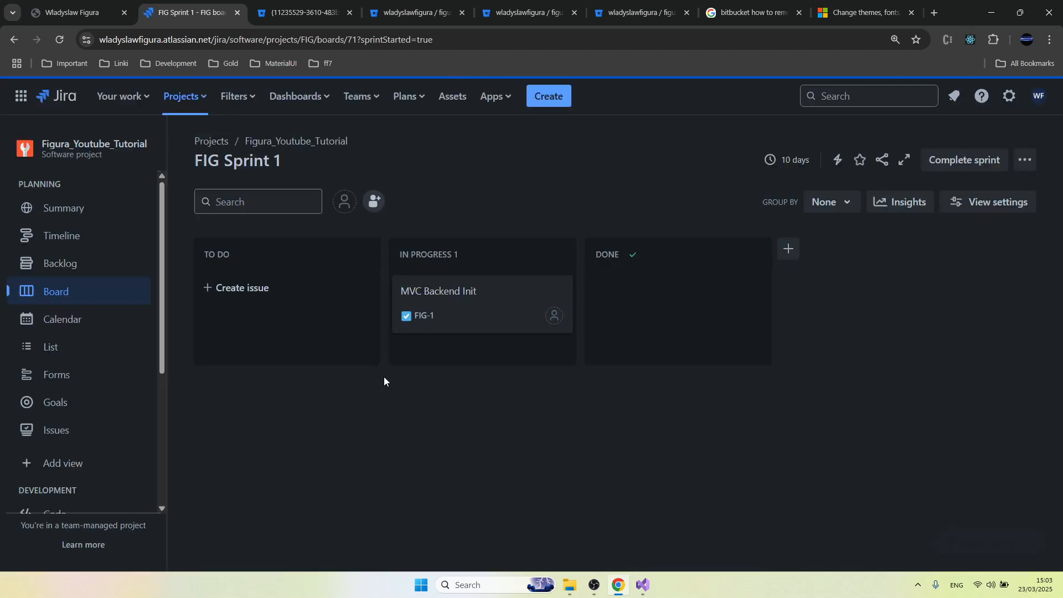
pyautogui.click(429, 291)
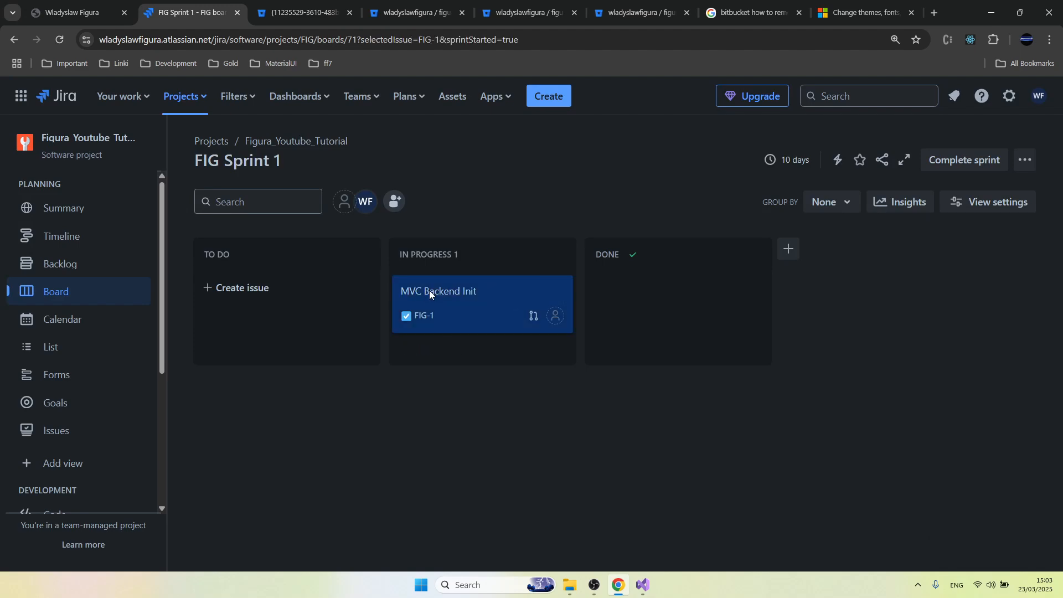
pyautogui.scroll(-3, 863, 359)
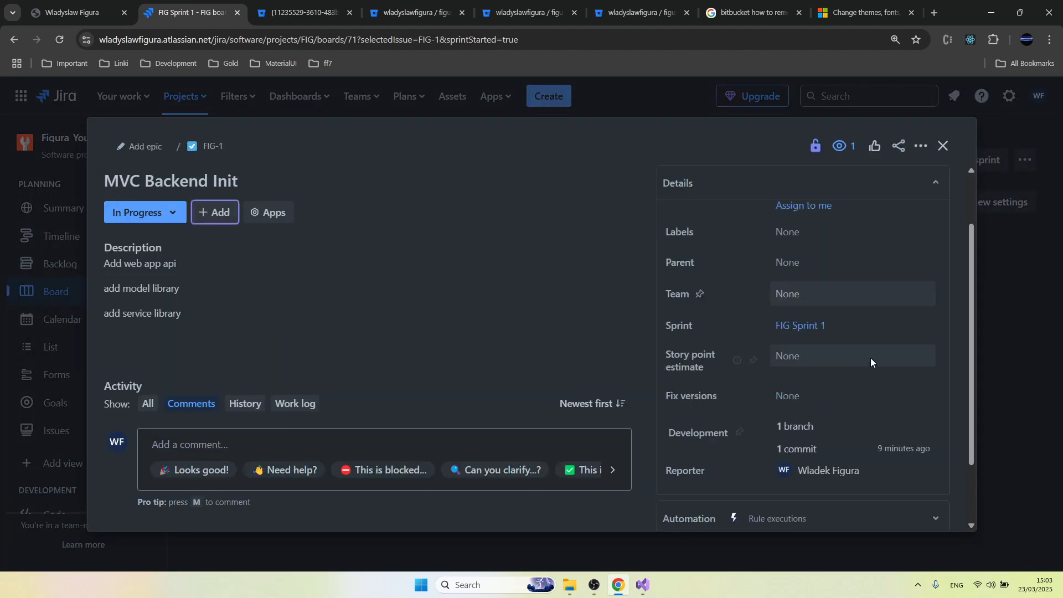
pyautogui.moveTo(890, 371)
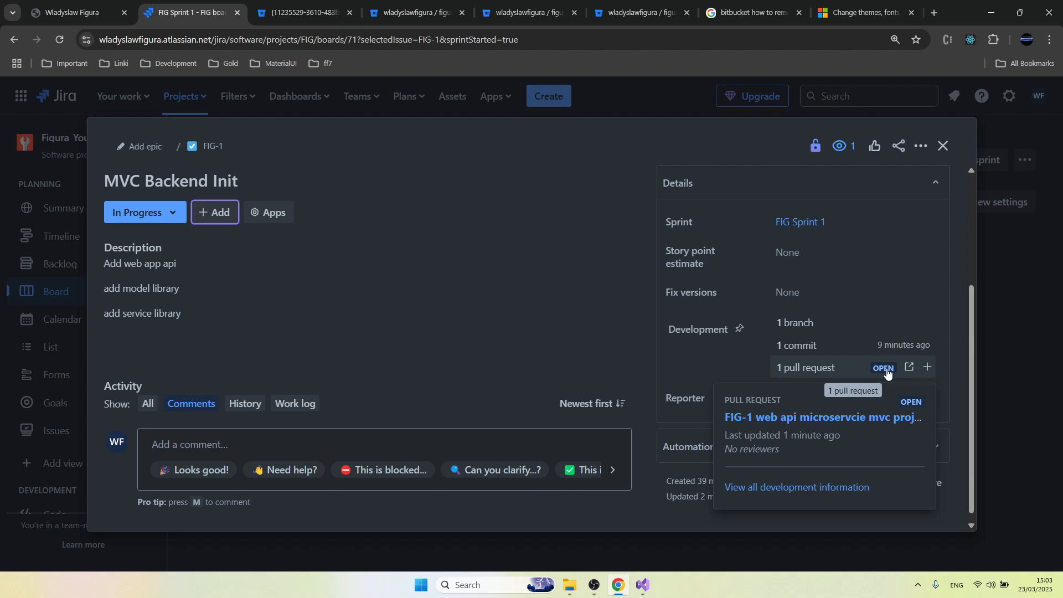
pyautogui.click(809, 368)
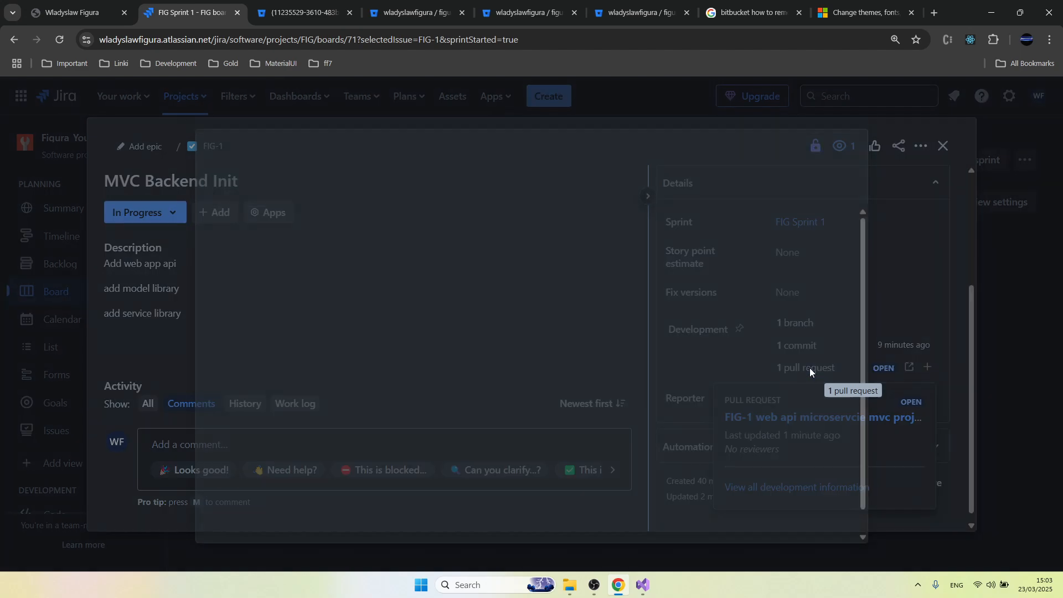
pyautogui.click(474, 283)
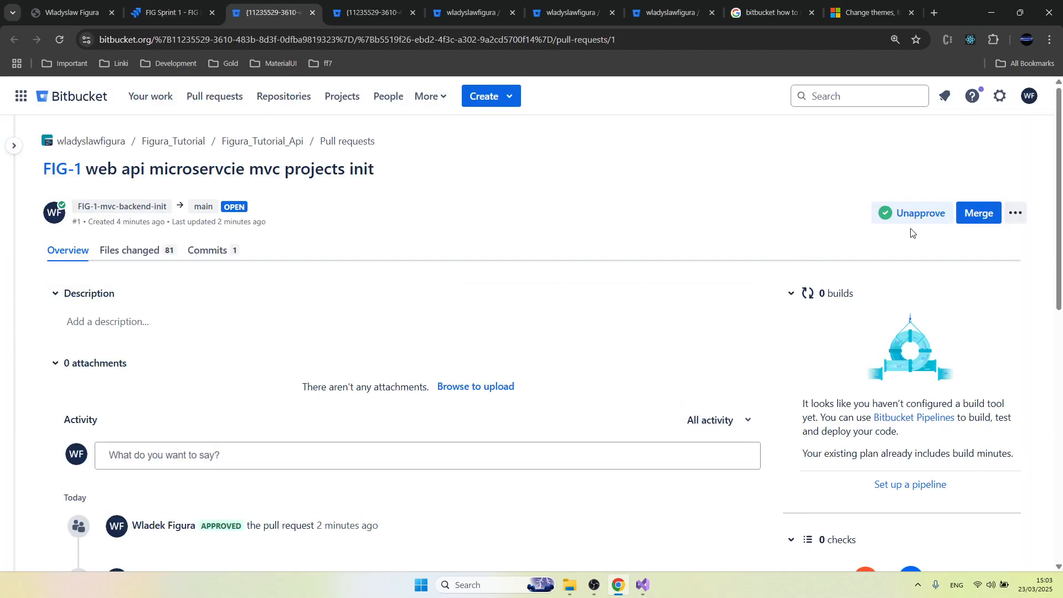
# Step: Merge the FIG-1-mvc-backend-init pull request into main with the Merge commit strategy, closing the source branch
pyautogui.scroll(-8, 911, 285)
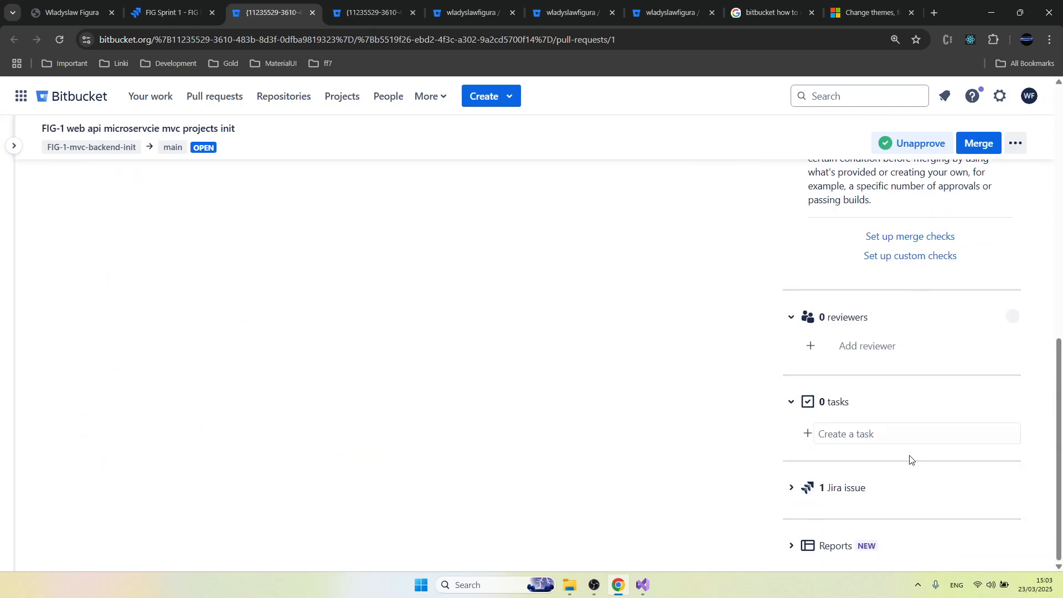
pyautogui.scroll(8, 968, 476)
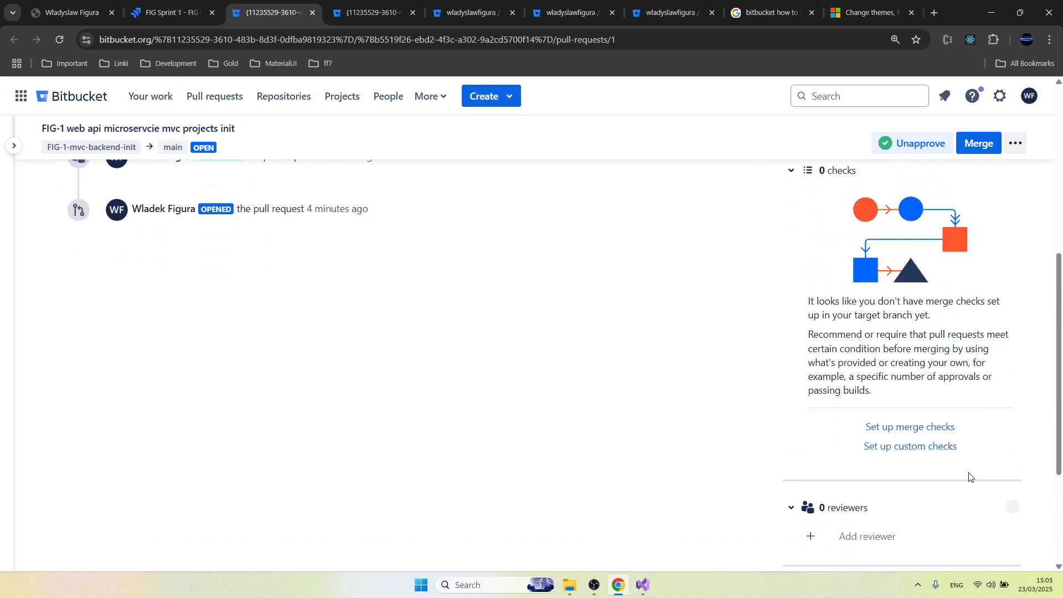
pyautogui.scroll(-8, 967, 437)
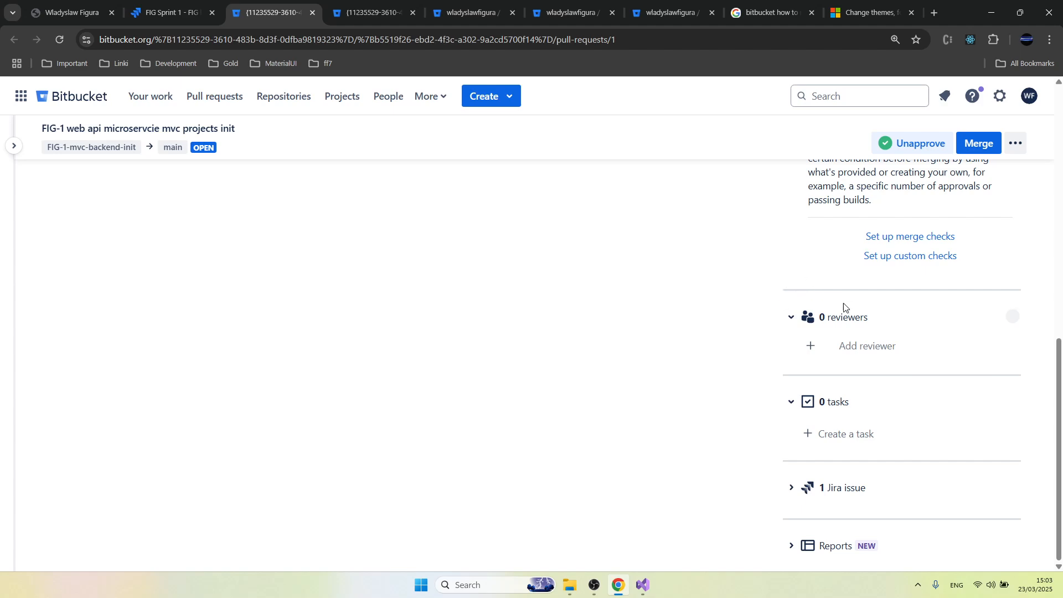
pyautogui.scroll(8, 913, 358)
pyautogui.scroll(3, 915, 369)
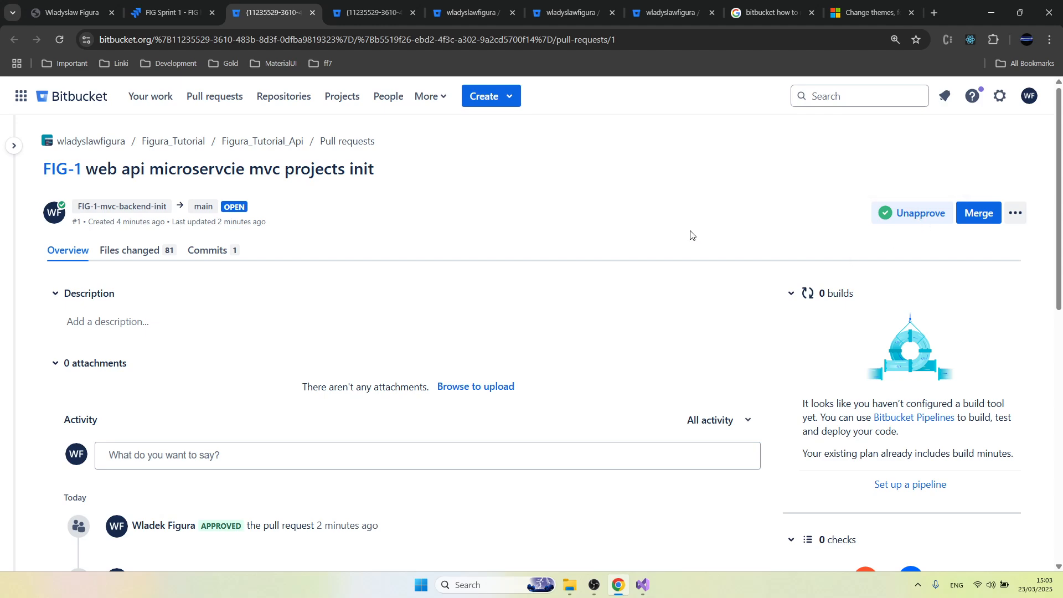
pyautogui.click(976, 215)
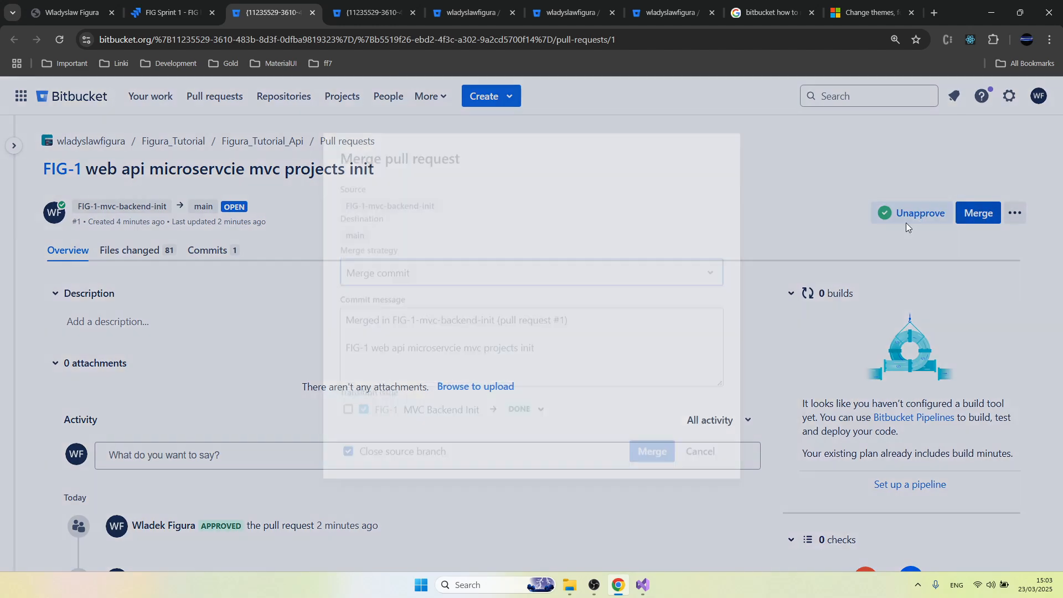
pyautogui.click(653, 437)
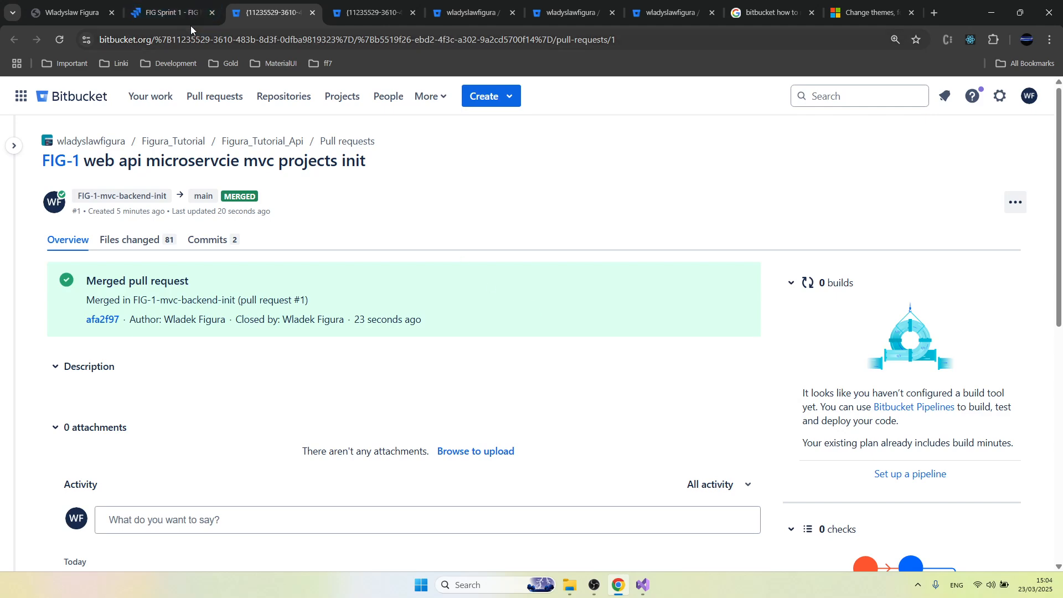
# Step: Return to Jira, reload the sprint board and check the pull request's status in the MVC Backend Init issue
pyautogui.click(170, 9)
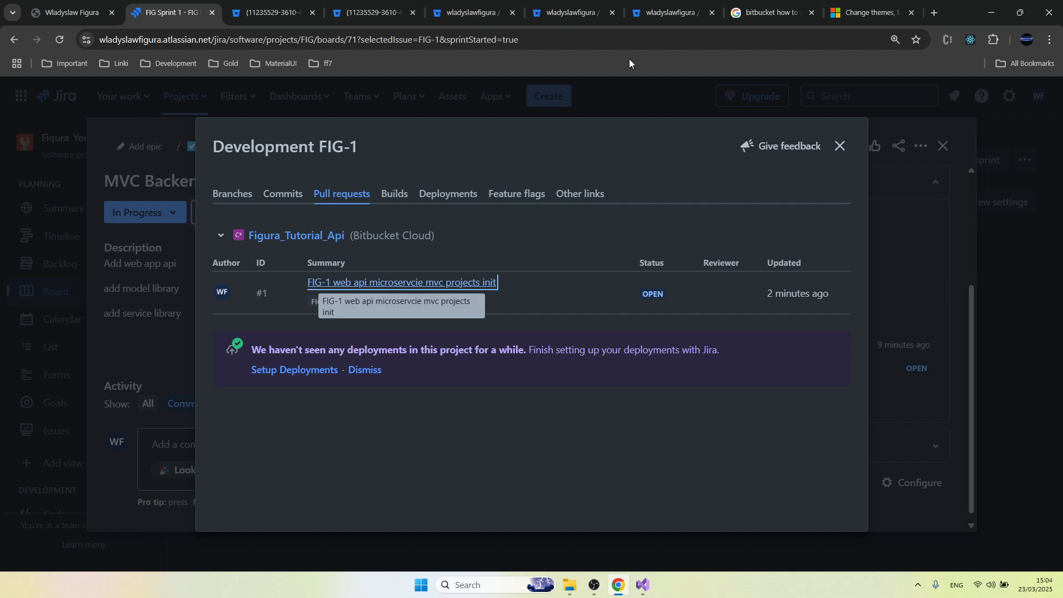
pyautogui.click(840, 146)
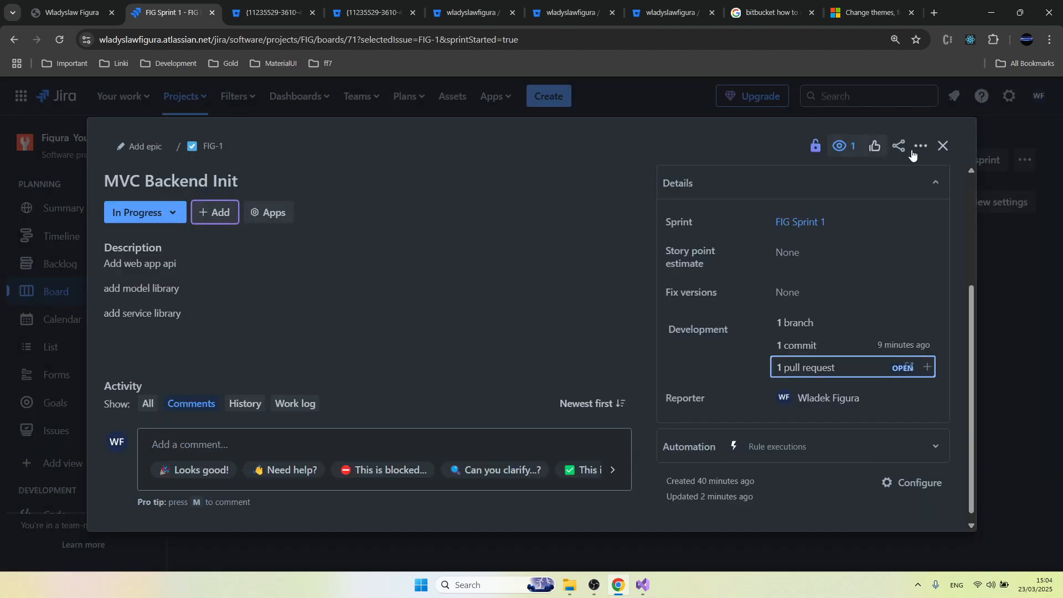
pyautogui.click(944, 147)
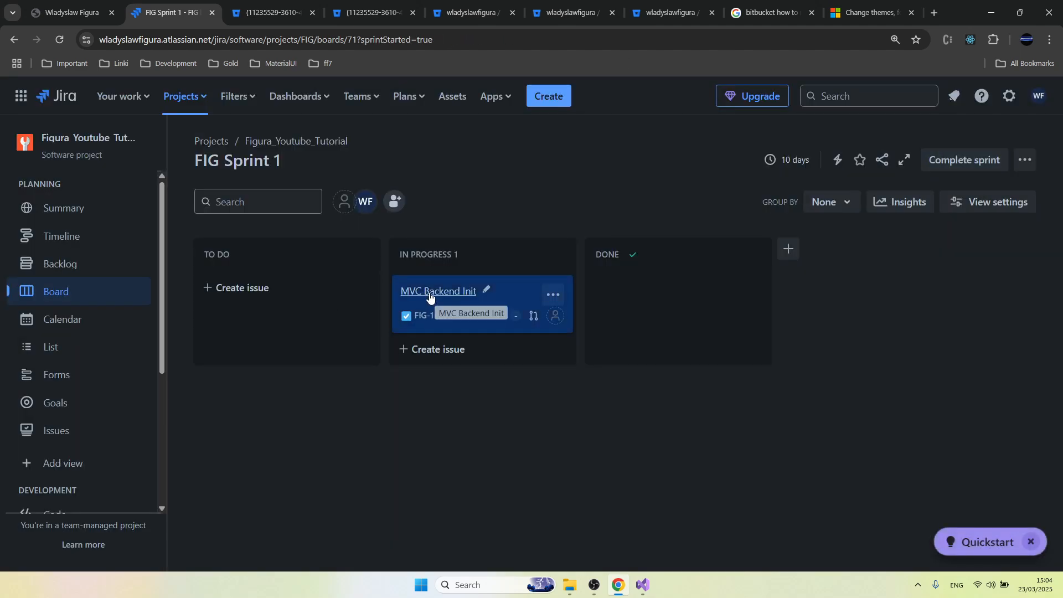
pyautogui.press('F5')
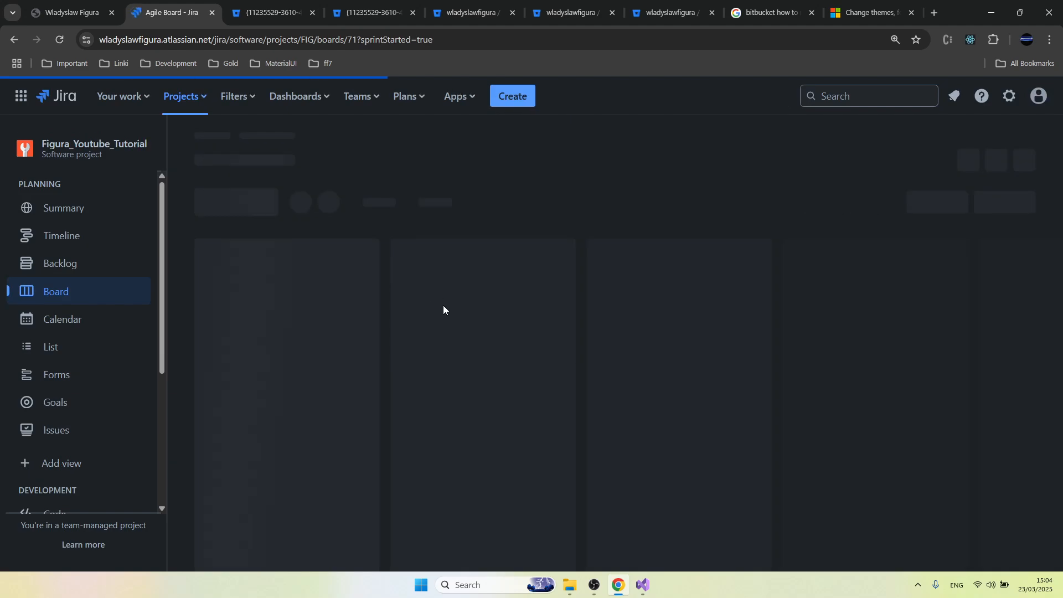
pyautogui.click(441, 298)
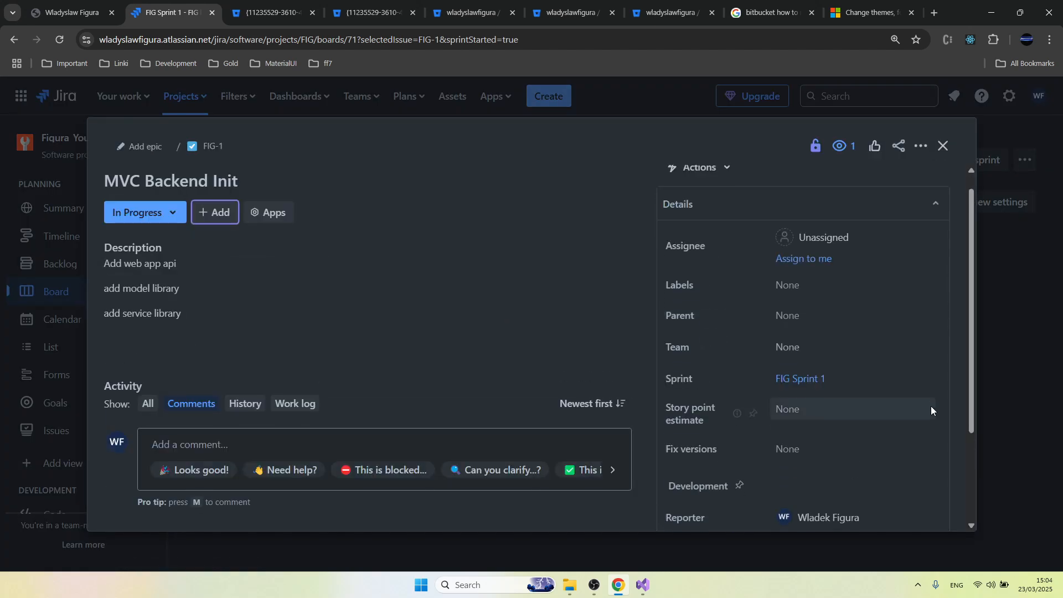
pyautogui.scroll(-2, 931, 406)
pyautogui.moveTo(847, 403)
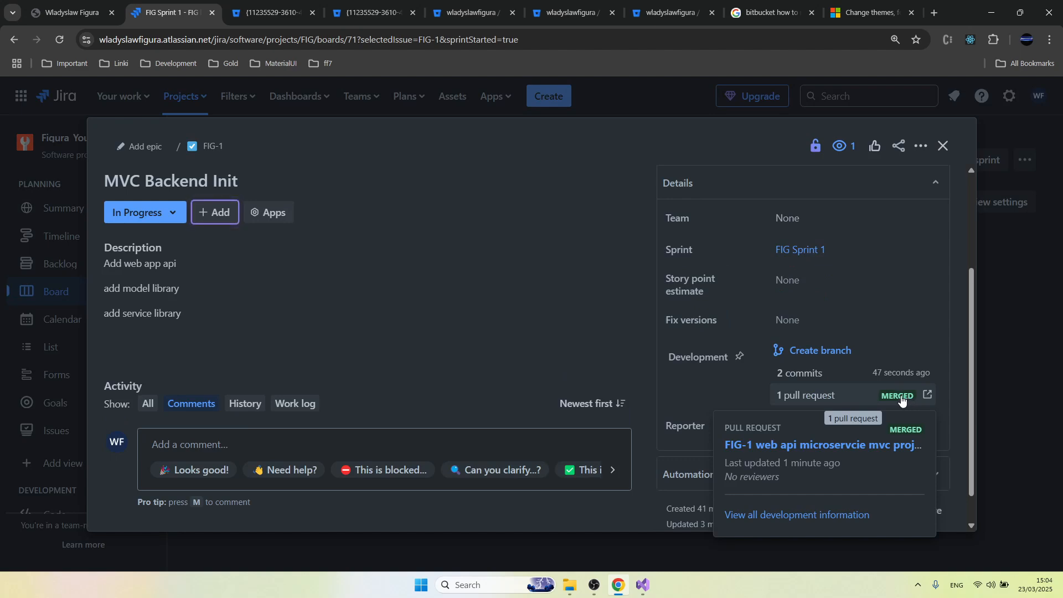
# Step: Set the MVC Backend Init issue's status to Done, assign it to your own account and return to the board
pyautogui.click(123, 219)
pyautogui.click(122, 263)
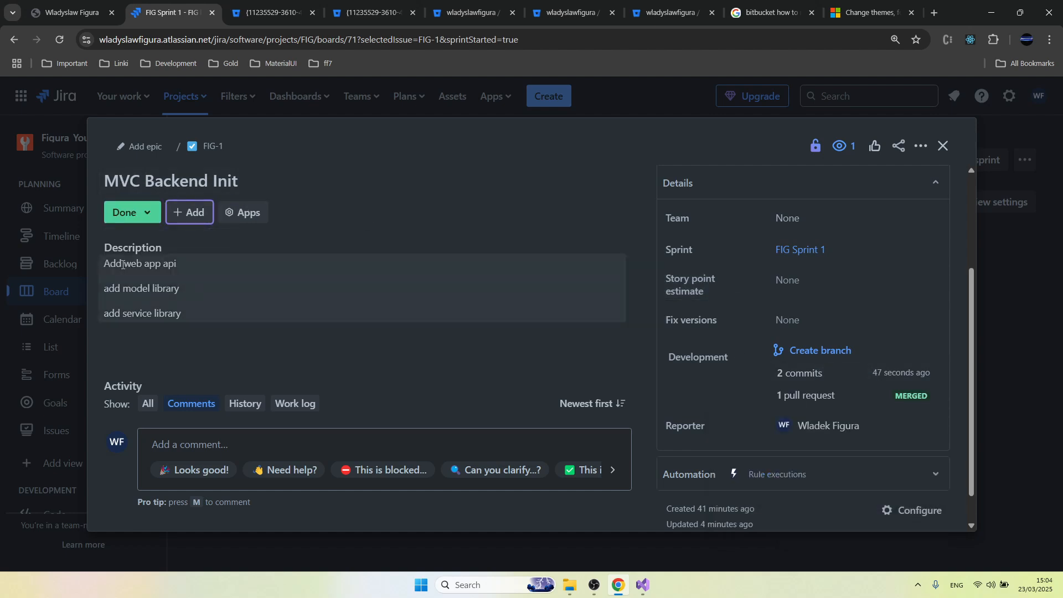
pyautogui.scroll(3, 865, 281)
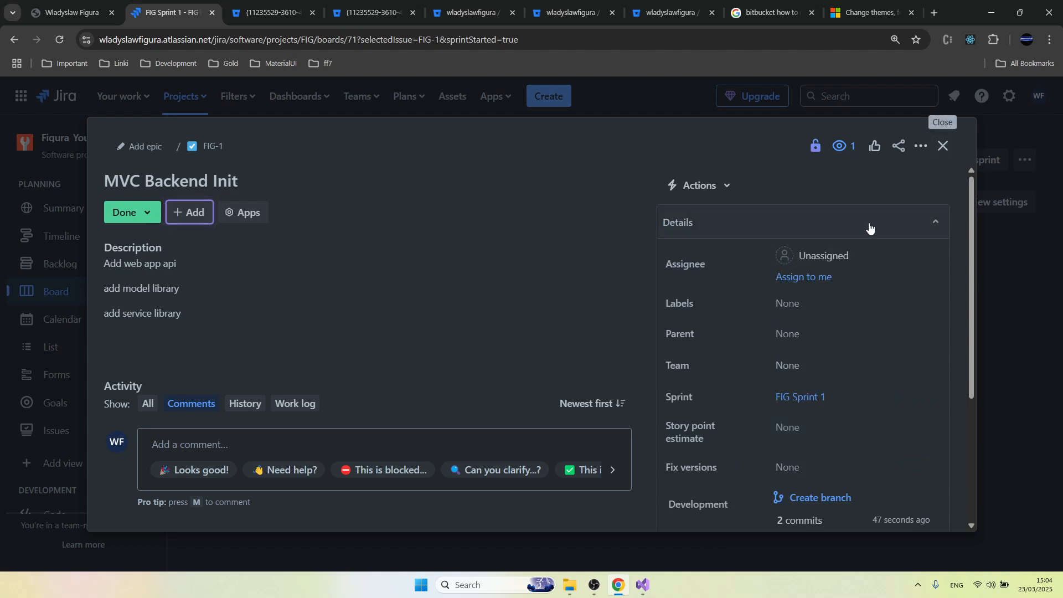
pyautogui.click(825, 259)
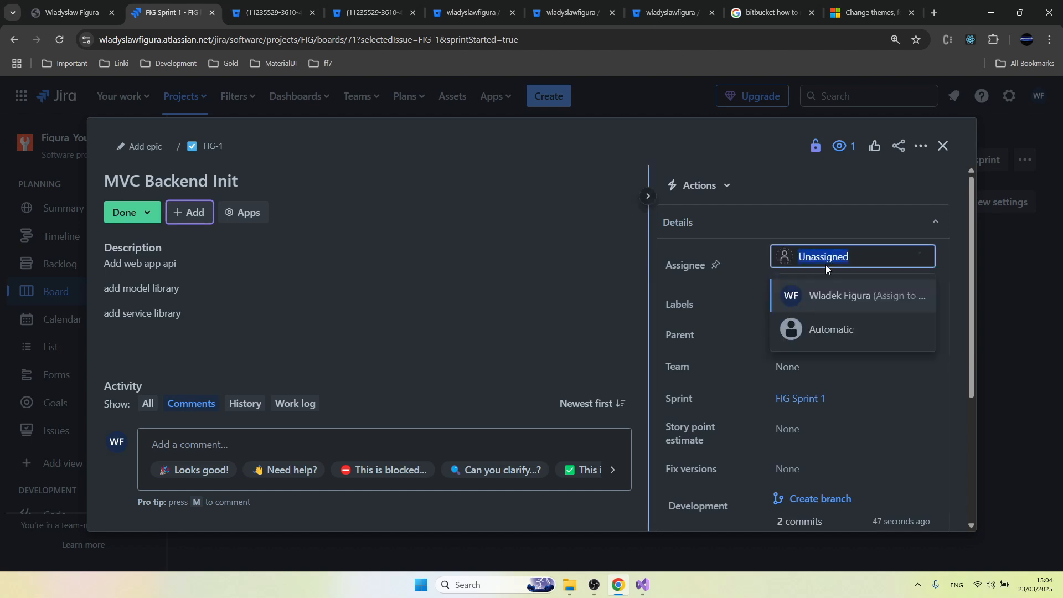
pyautogui.click(837, 296)
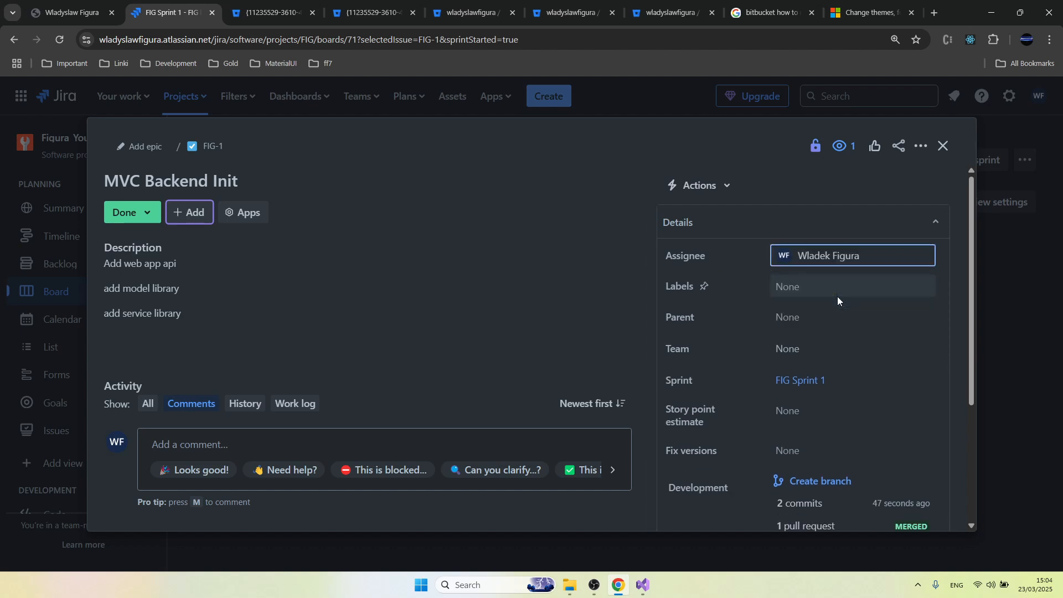
pyautogui.click(942, 151)
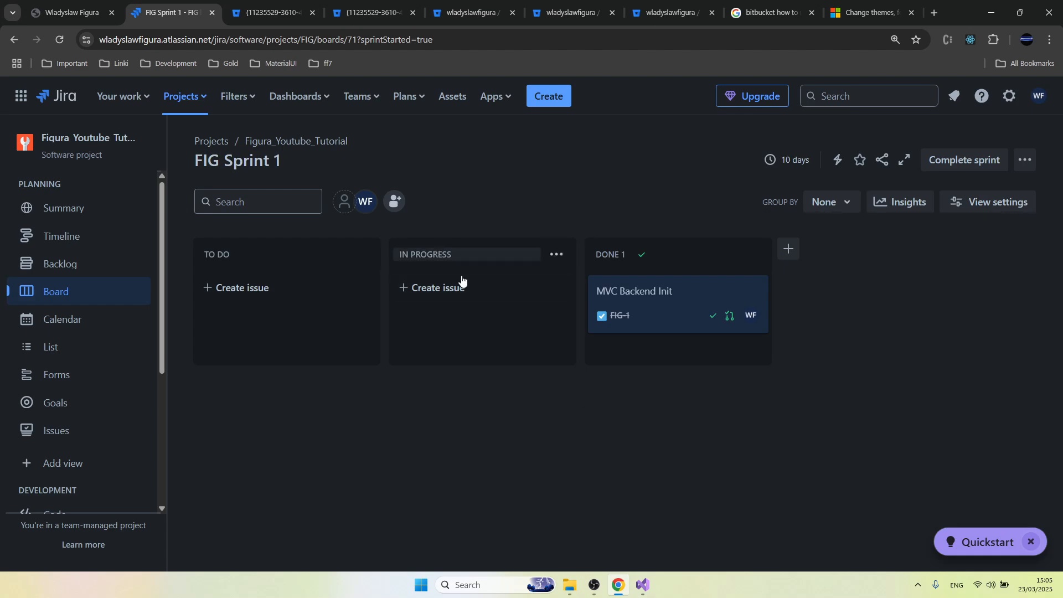
# Step: Switch to Visual Studio, check out the local main branch of figura_tutorial_api and pull the remote changes
pyautogui.click(642, 586)
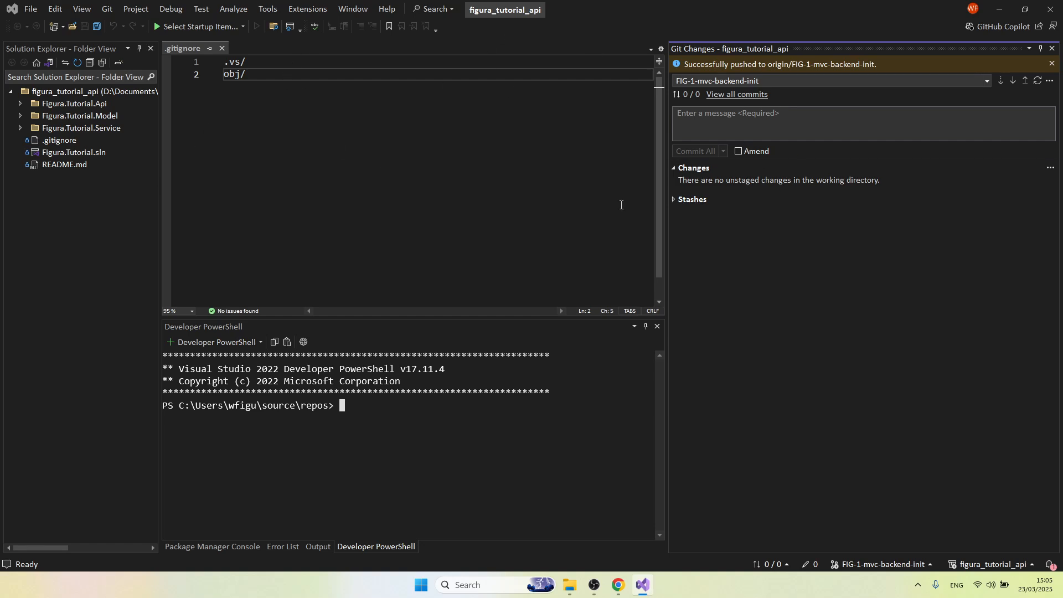
pyautogui.click(983, 81)
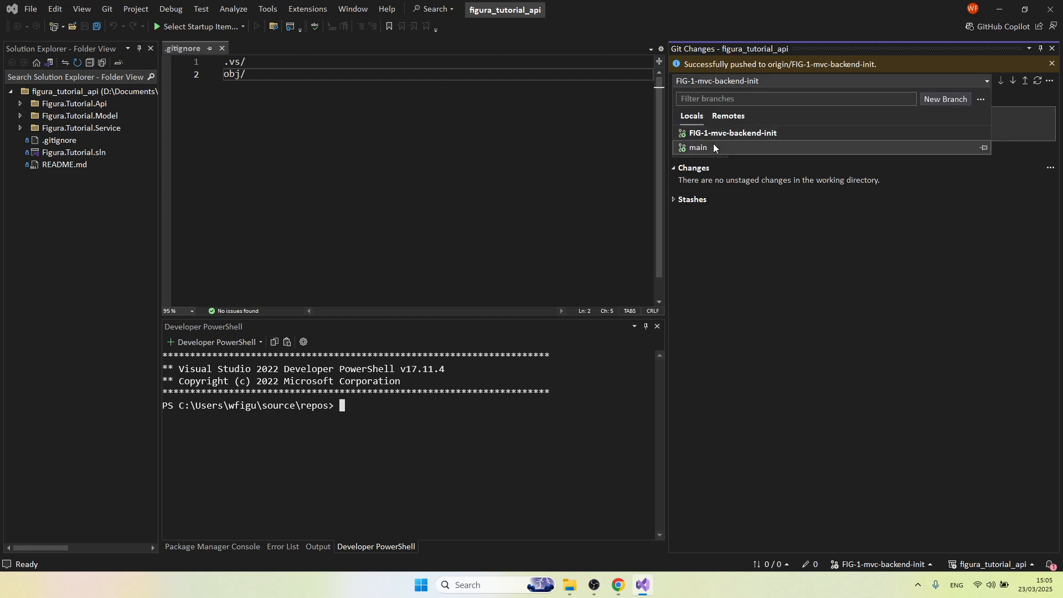
pyautogui.click(698, 147)
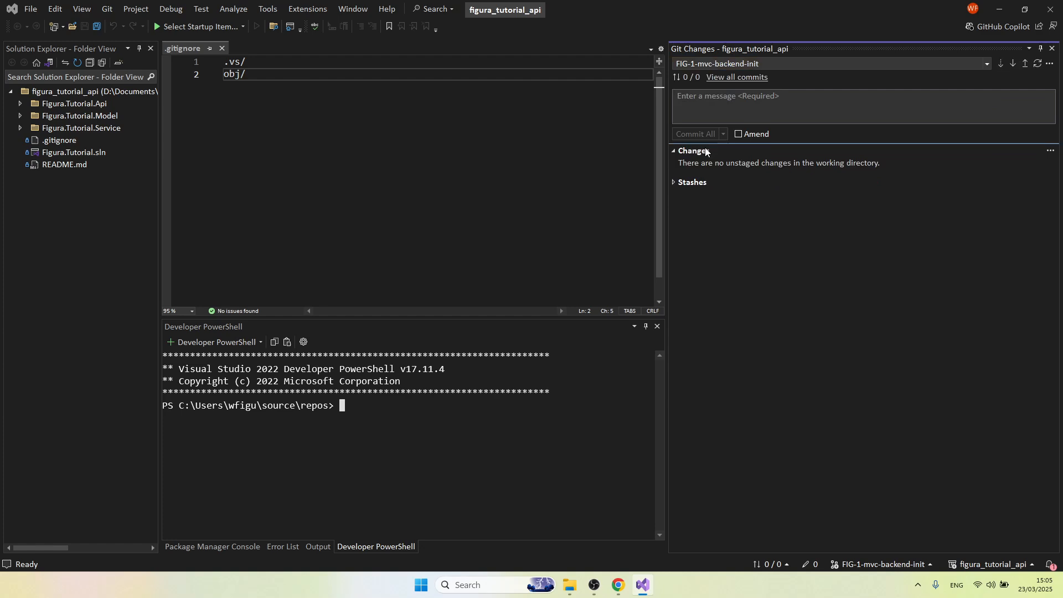
pyautogui.click(1013, 63)
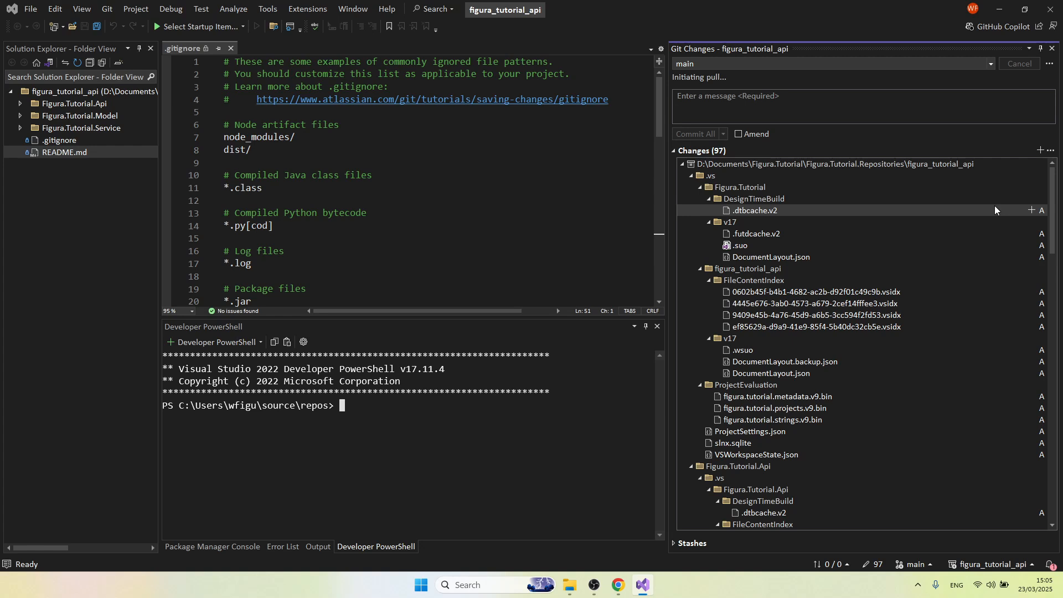